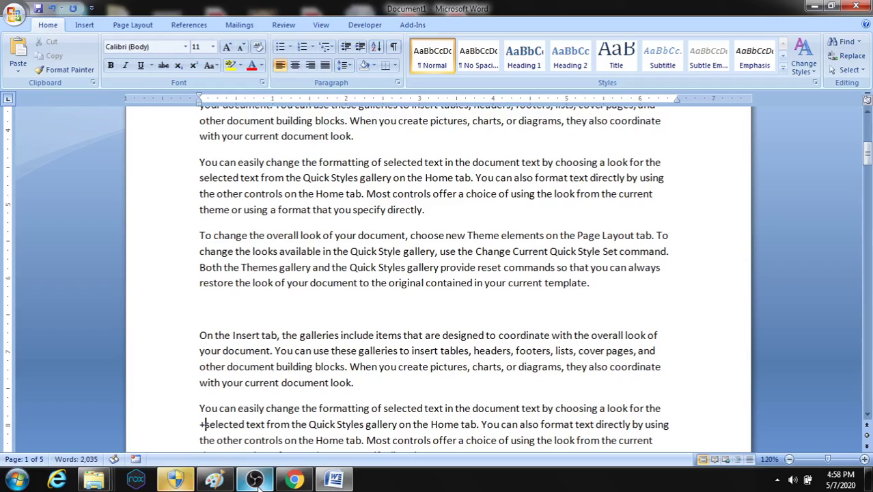
Step: Delete the stray '+' before 'selected text from the Quick Styles gallery'
{"action": "key", "text": "BackSpace"}
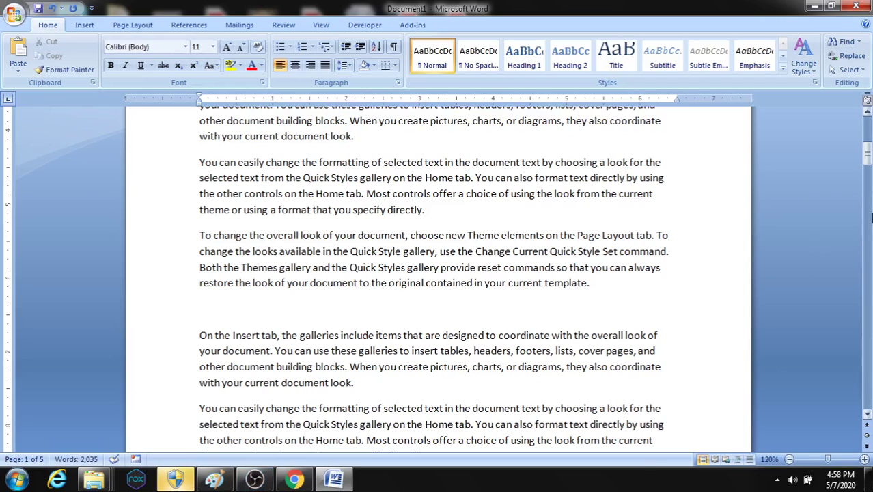
{"action": "left_click_drag", "start_coordinate": [868, 154], "coordinate": [871, 123]}
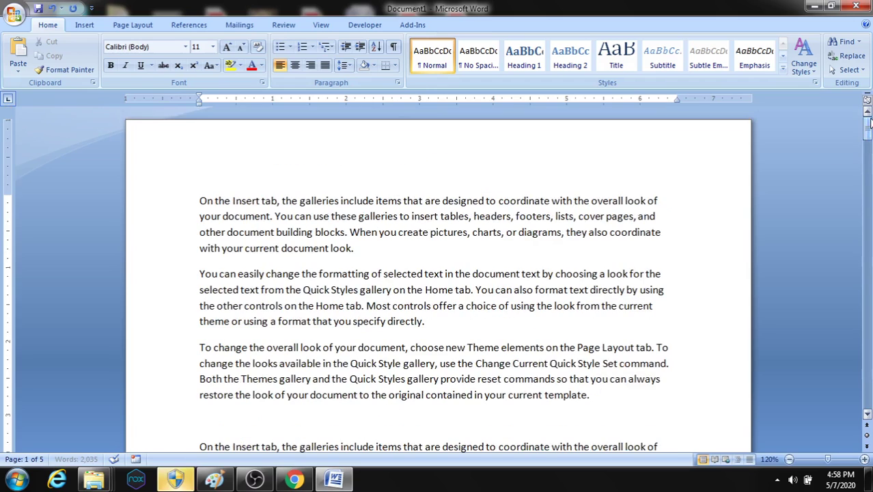
{"action": "left_click", "coordinate": [82, 24]}
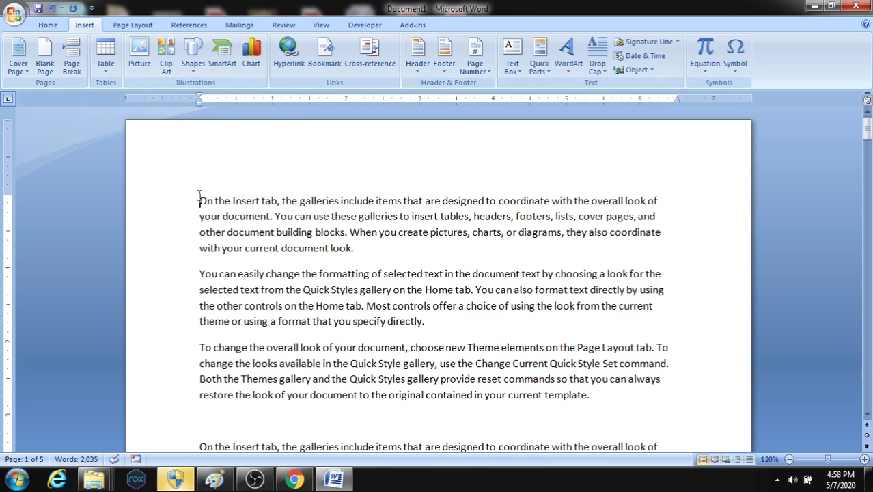
Step: Insert the built-in Motion cover page, with its train photo, at the front of the document
{"action": "left_click", "coordinate": [21, 71]}
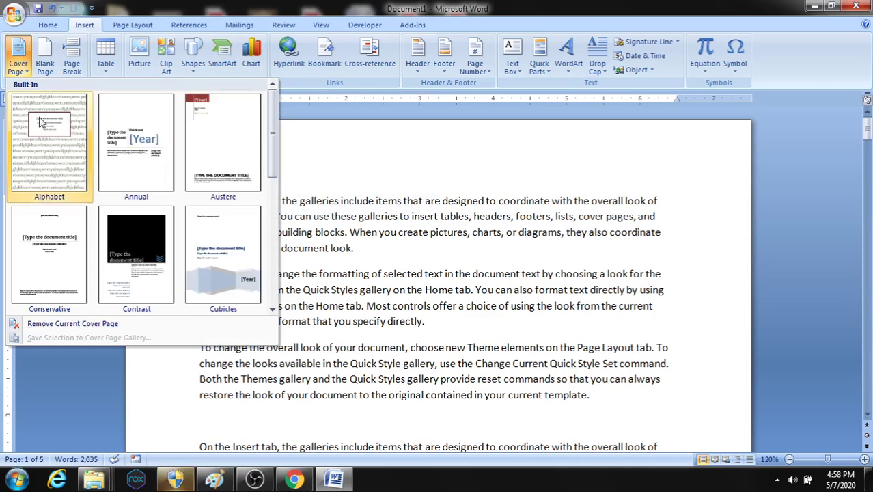
{"action": "left_click_drag", "start_coordinate": [277, 176], "coordinate": [282, 242]}
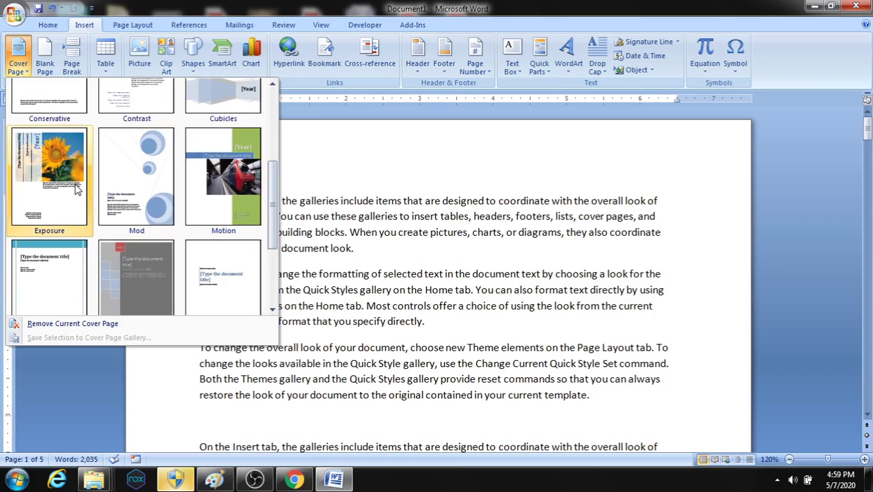
{"action": "left_click", "coordinate": [229, 189]}
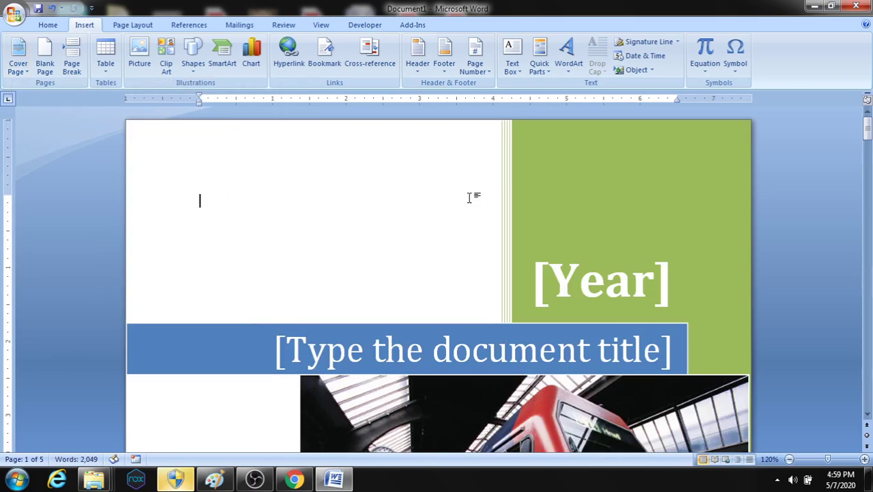
{"action": "left_click", "coordinate": [868, 131]}
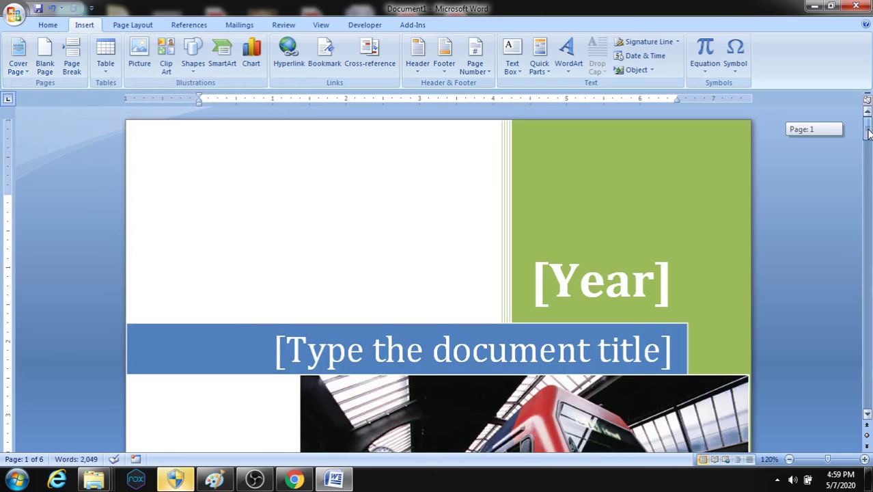
{"action": "mouse_move", "coordinate": [867, 131]}
{"action": "left_mouse_down"}
{"action": "mouse_move", "coordinate": [868, 174]}
{"action": "mouse_move", "coordinate": [869, 129]}
{"action": "left_mouse_up"}
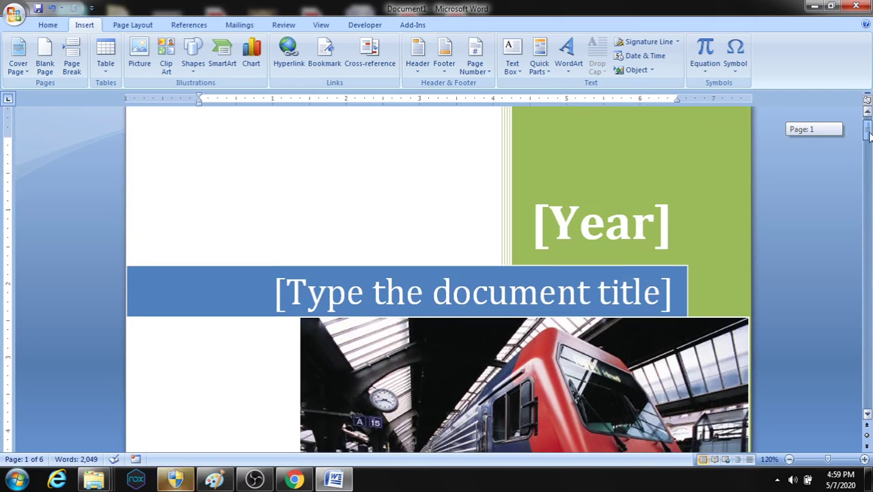
Step: Set the cover page's year placeholder to 2020 using the date picker's Today option
{"action": "left_click", "coordinate": [628, 223]}
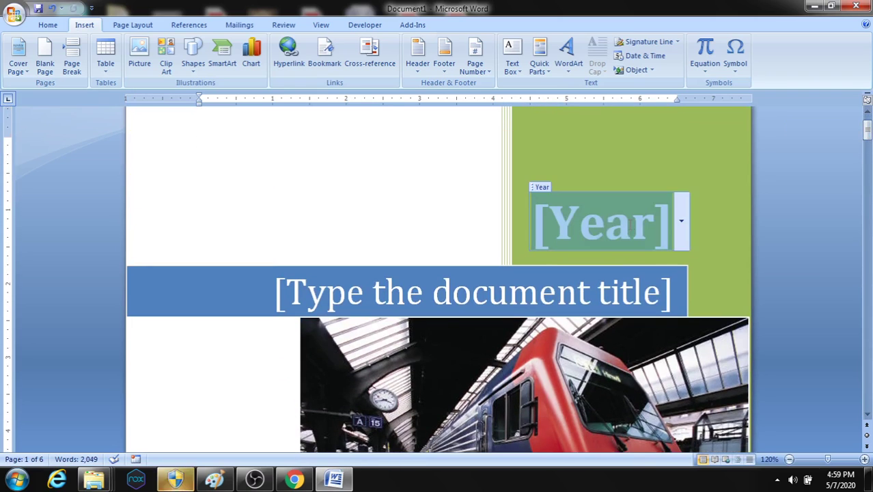
{"action": "left_click", "coordinate": [681, 223]}
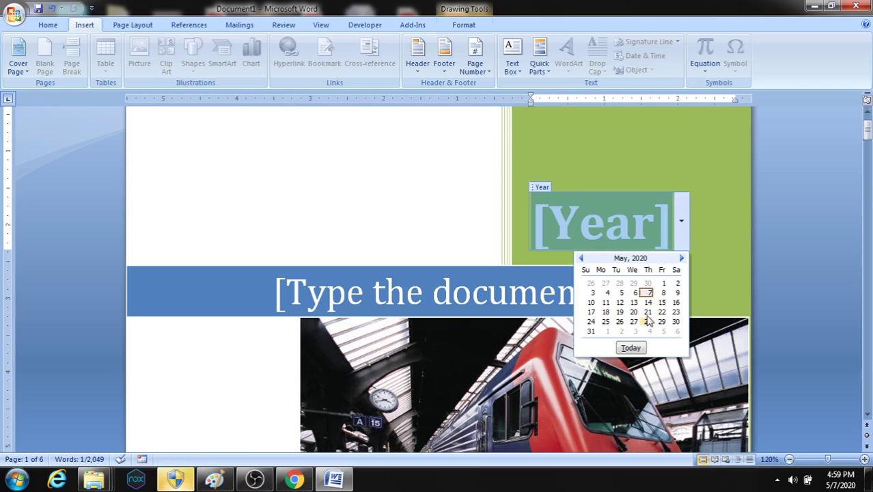
{"action": "left_click", "coordinate": [631, 348]}
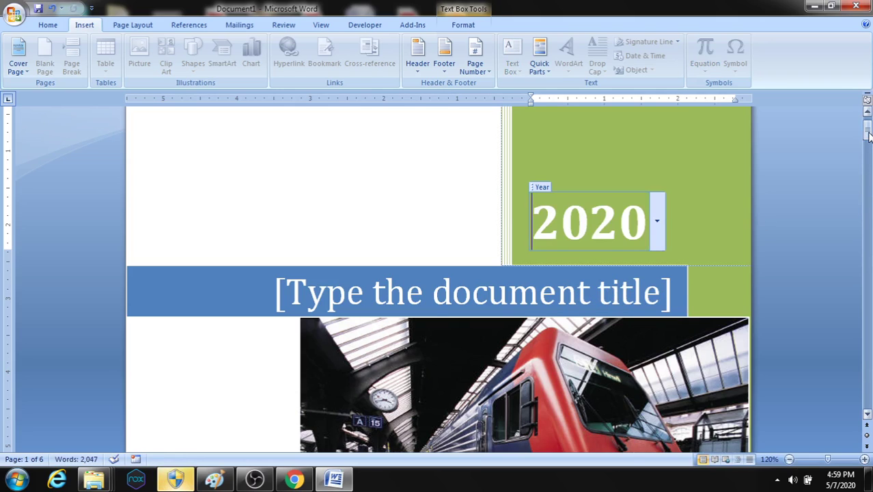
{"action": "left_click_drag", "start_coordinate": [868, 129], "coordinate": [869, 141]}
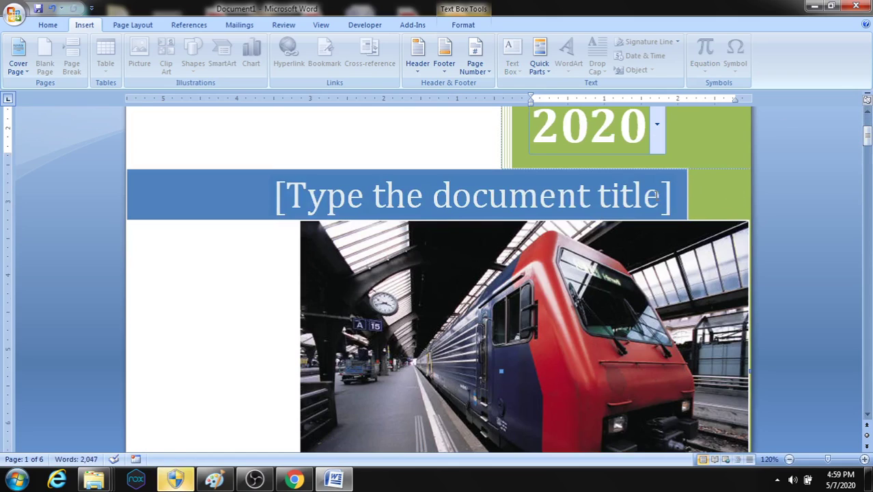
{"action": "left_click", "coordinate": [655, 197]}
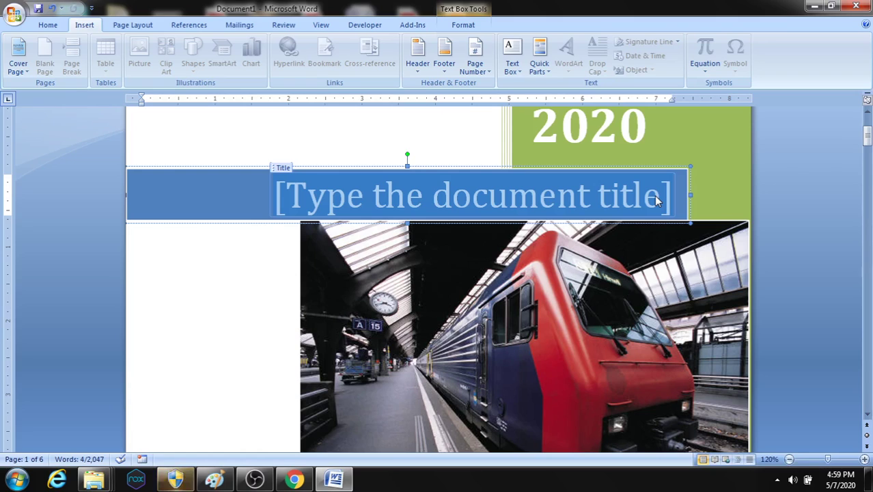
Step: Replace the cover page title placeholder with 'Hartron'
{"action": "type", "text": "H"}
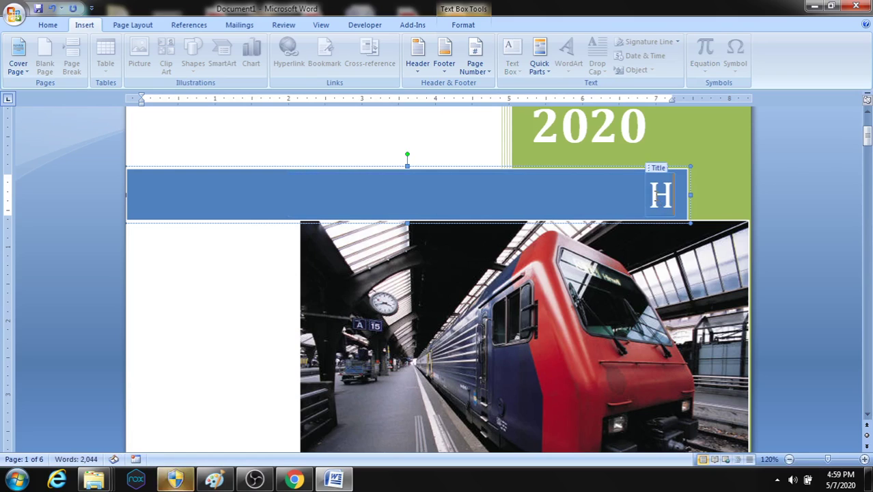
{"action": "type", "text": "ar"}
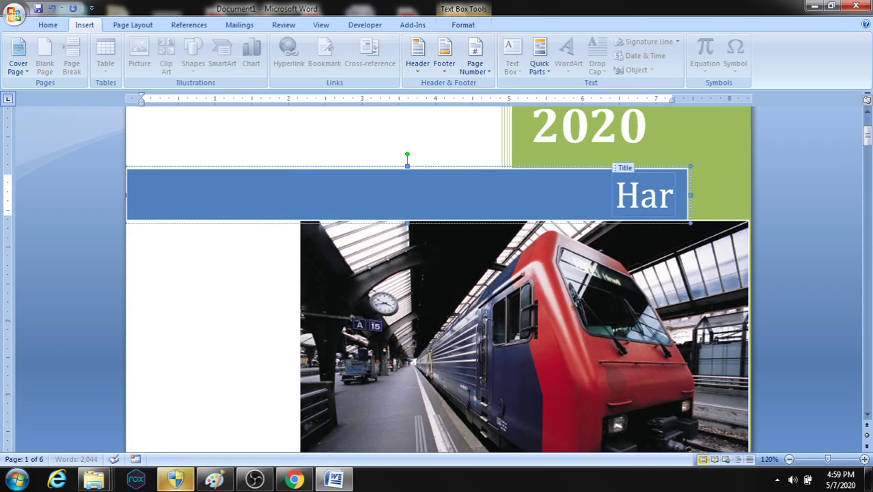
{"action": "type", "text": "tr"}
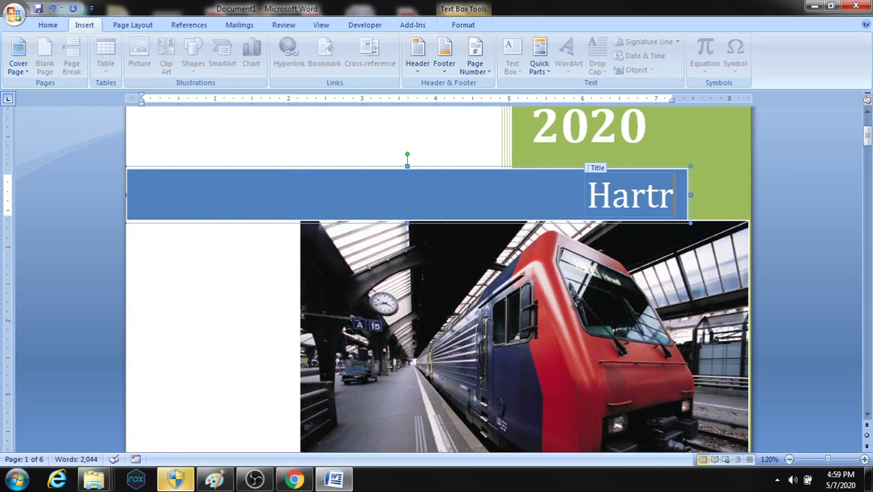
{"action": "type", "text": "on"}
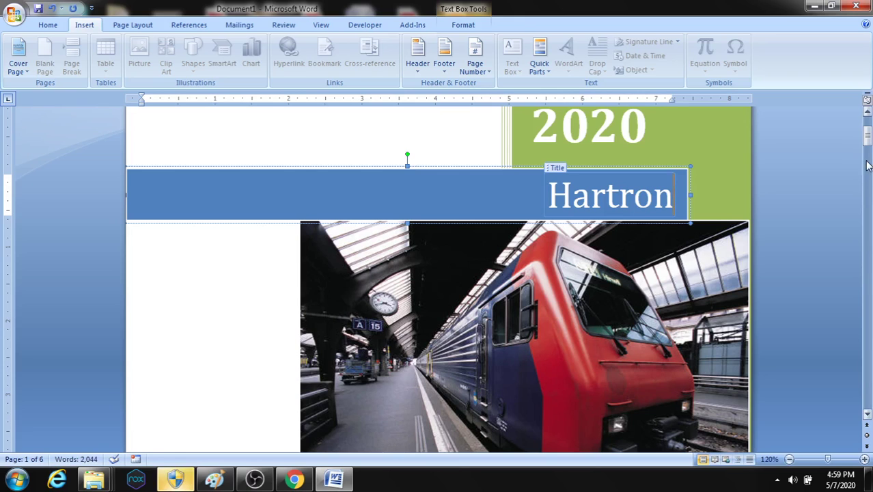
{"action": "left_click_drag", "start_coordinate": [868, 135], "coordinate": [869, 157]}
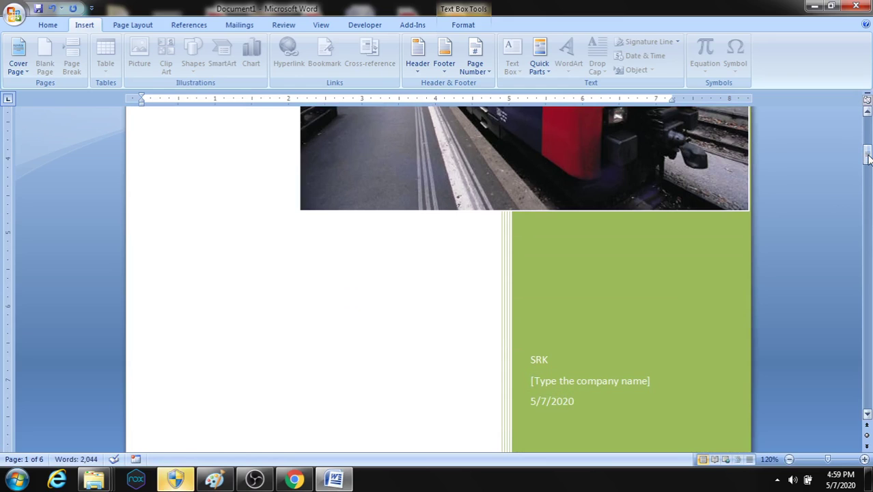
{"action": "left_click_drag", "start_coordinate": [867, 154], "coordinate": [868, 166]}
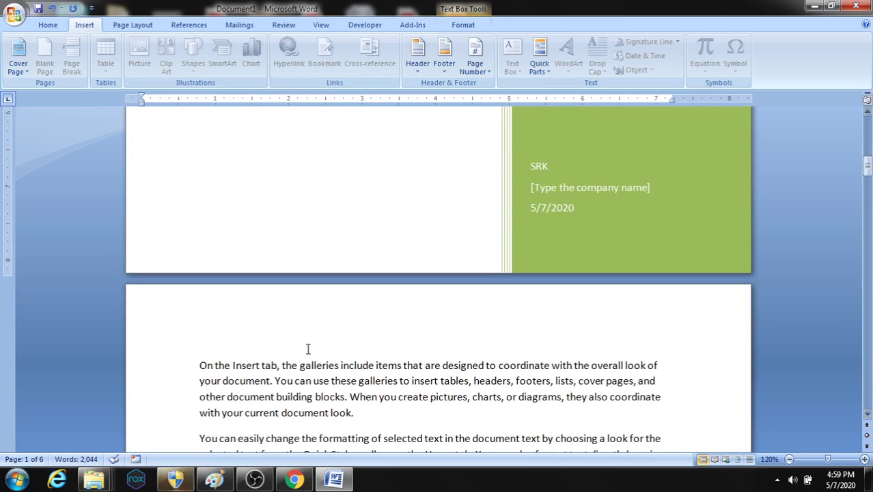
{"action": "left_click", "coordinate": [197, 368]}
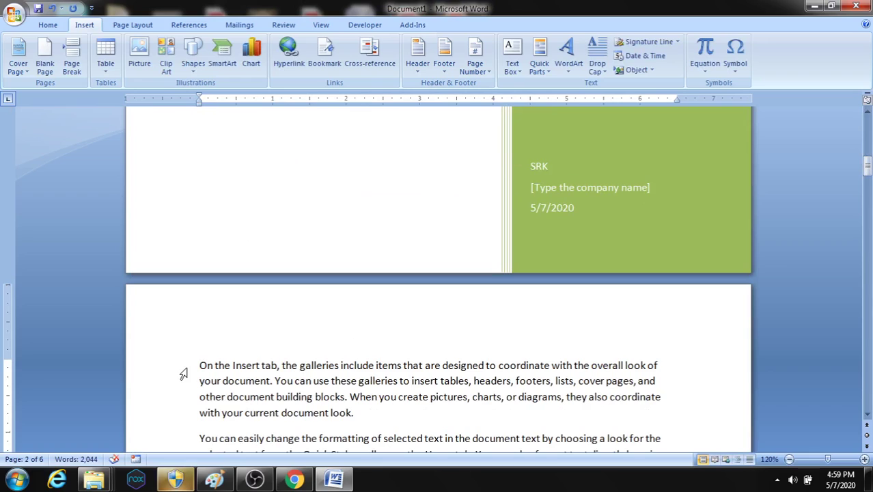
Step: Add a blank page between the Hartron cover and the body text
{"action": "left_click", "coordinate": [45, 67]}
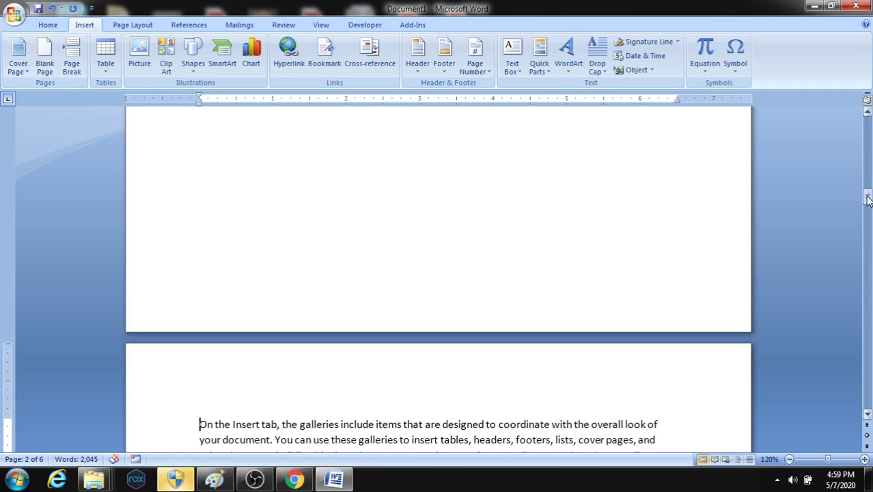
{"action": "mouse_move", "coordinate": [867, 198]}
{"action": "left_mouse_down"}
{"action": "mouse_move", "coordinate": [868, 167]}
{"action": "mouse_move", "coordinate": [867, 214]}
{"action": "left_mouse_up"}
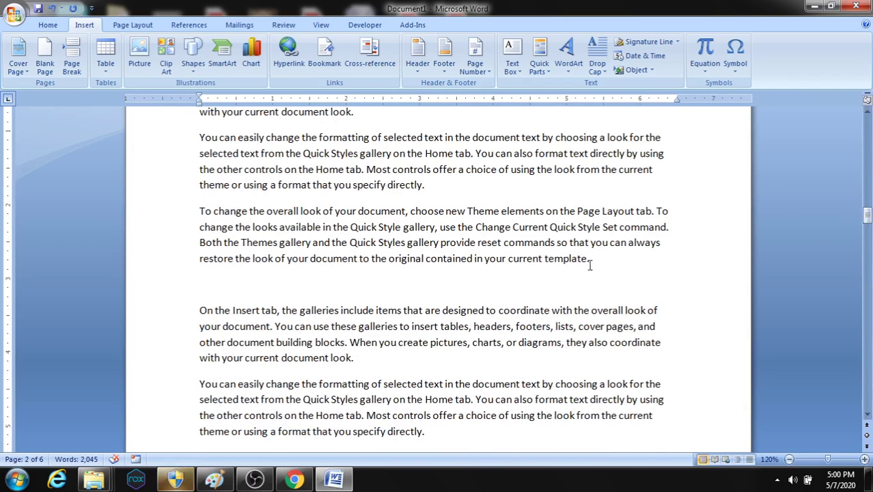
{"action": "left_click", "coordinate": [595, 264]}
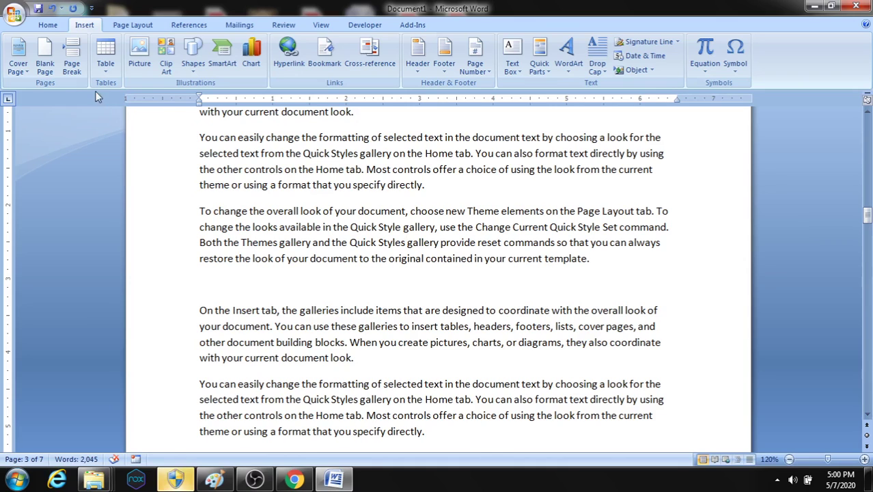
Step: Insert a page break after 'current template.' and place the cursor on the empty second page
{"action": "left_click", "coordinate": [73, 65]}
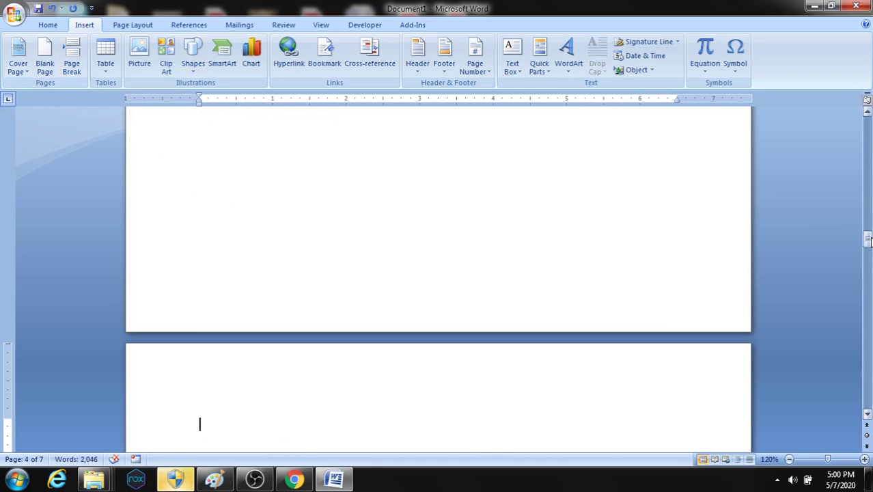
{"action": "left_click_drag", "start_coordinate": [867, 239], "coordinate": [867, 218]}
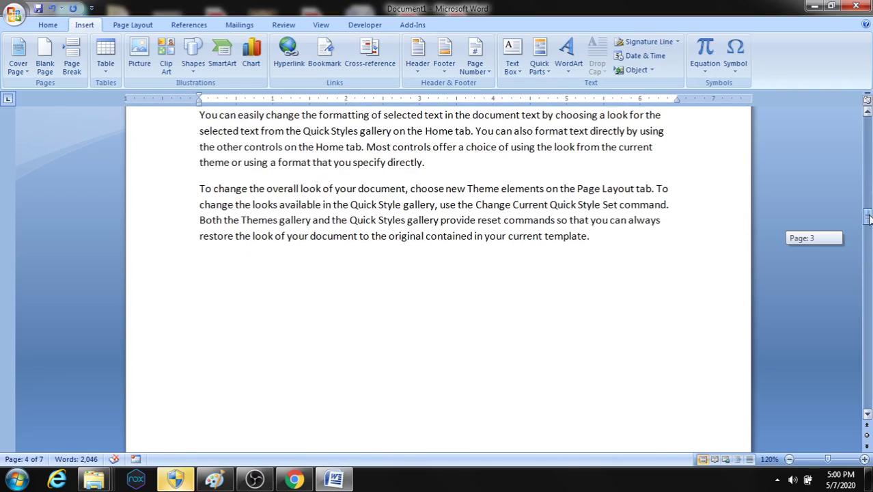
{"action": "left_click_drag", "start_coordinate": [867, 217], "coordinate": [868, 165]}
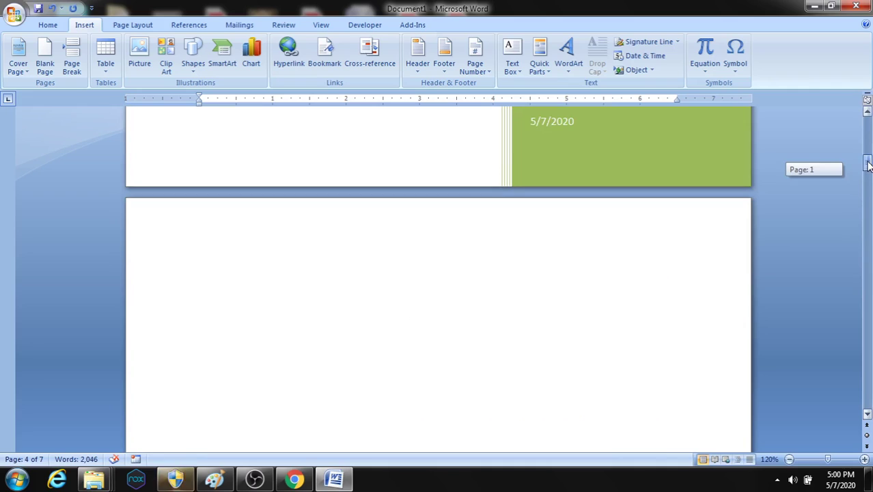
{"action": "left_click", "coordinate": [302, 306]}
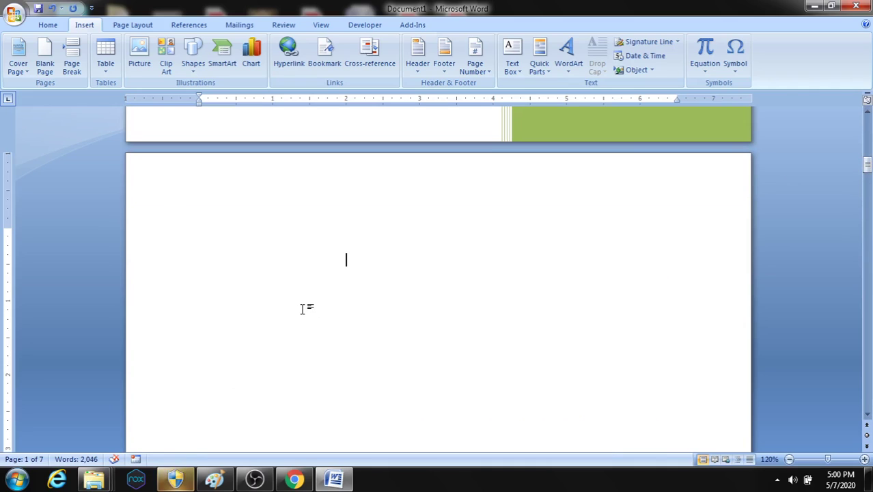
{"action": "left_click", "coordinate": [108, 68]}
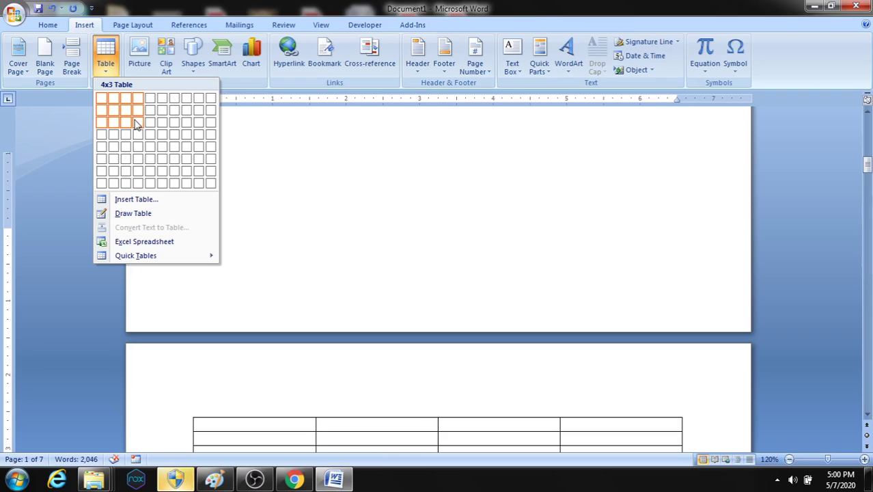
Step: Insert a 3-column by 8-row table above the paragraph beginning 'On the Insert tab'
{"action": "left_click", "coordinate": [127, 189]}
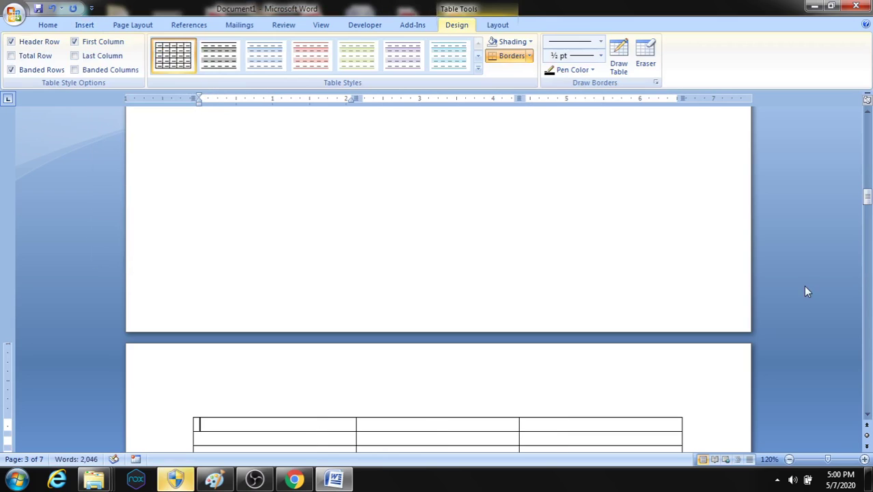
{"action": "left_click_drag", "start_coordinate": [867, 196], "coordinate": [867, 209]}
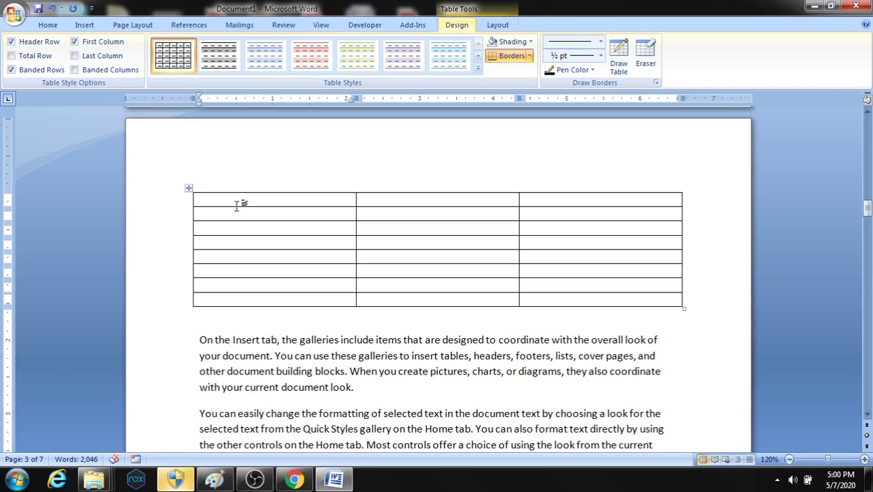
Step: Type the headings s.no, index and page no into the table's first-row cells
{"action": "type", "text": "s"}
{"action": "type", "text": ".no"}
{"action": "left_click", "coordinate": [386, 202]}
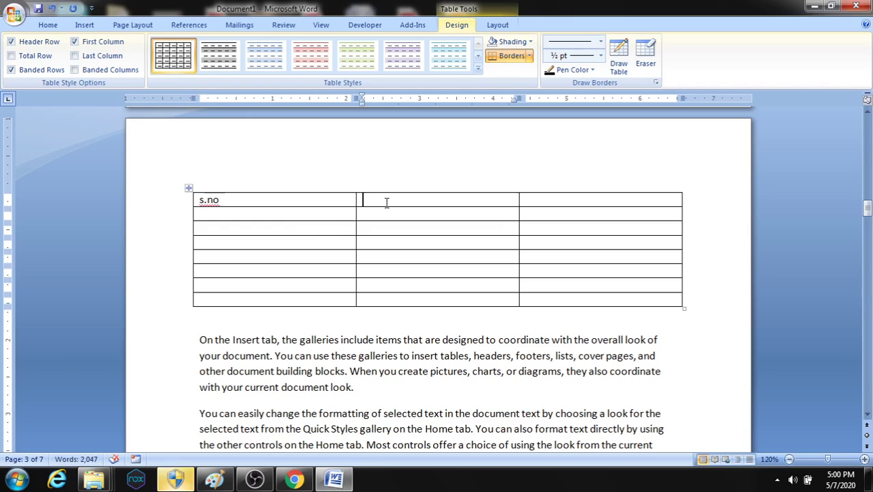
{"action": "type", "text": "in"}
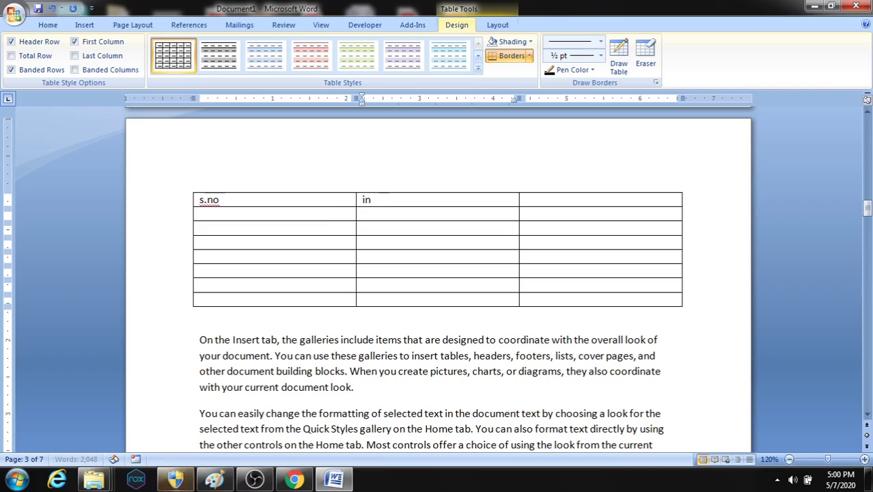
{"action": "type", "text": "dex"}
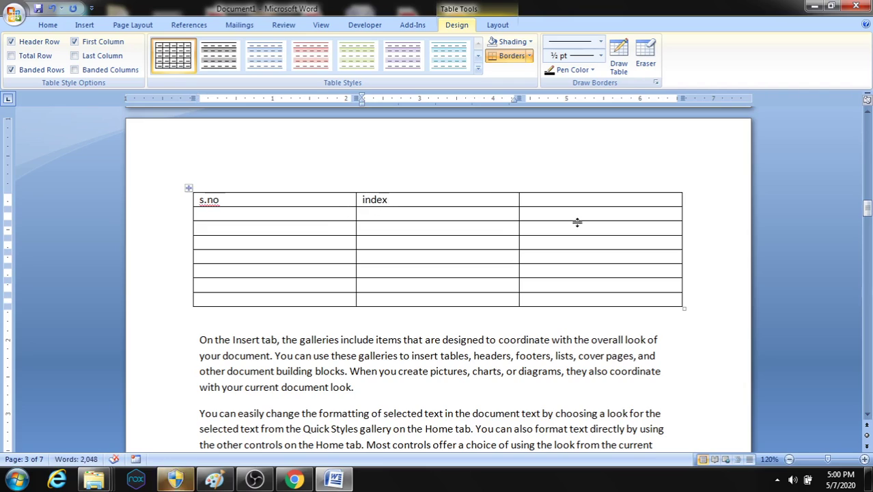
{"action": "left_click", "coordinate": [565, 199]}
{"action": "type", "text": "p"}
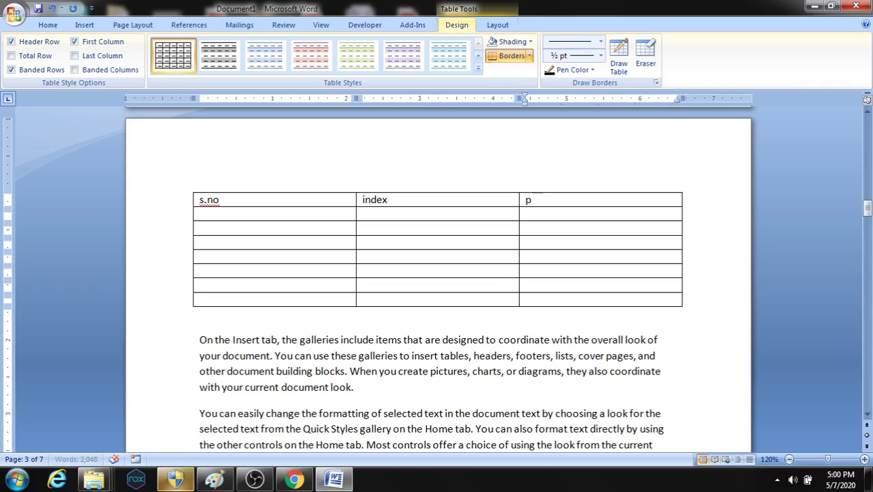
{"action": "type", "text": "ag"}
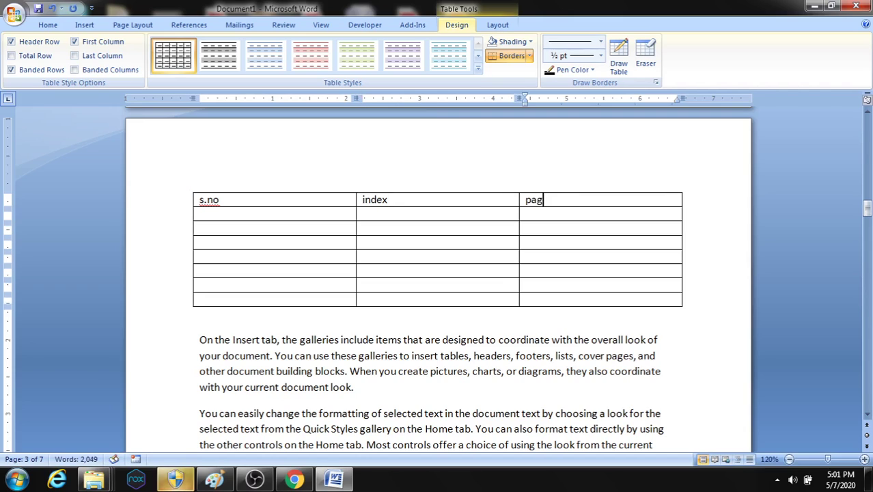
{"action": "type", "text": "Page no"}
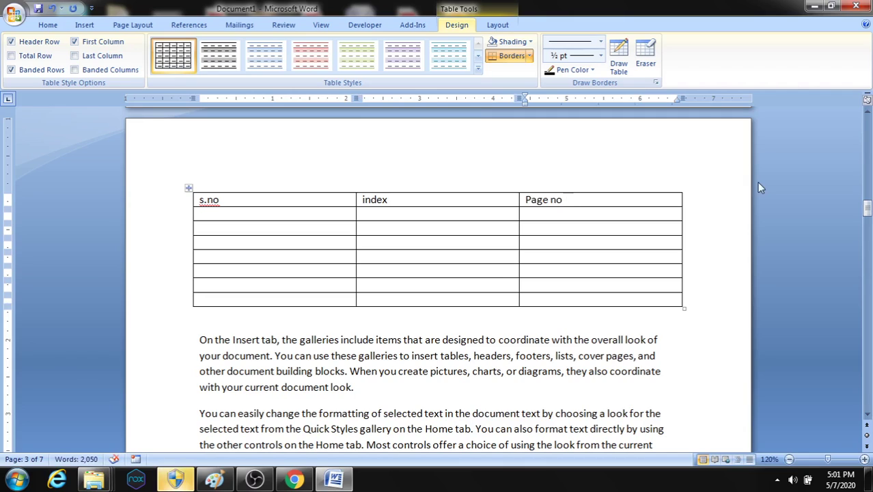
Step: Select the whole index column and bring up its table context menu
{"action": "left_click", "coordinate": [437, 198]}
{"action": "left_click", "coordinate": [409, 189]}
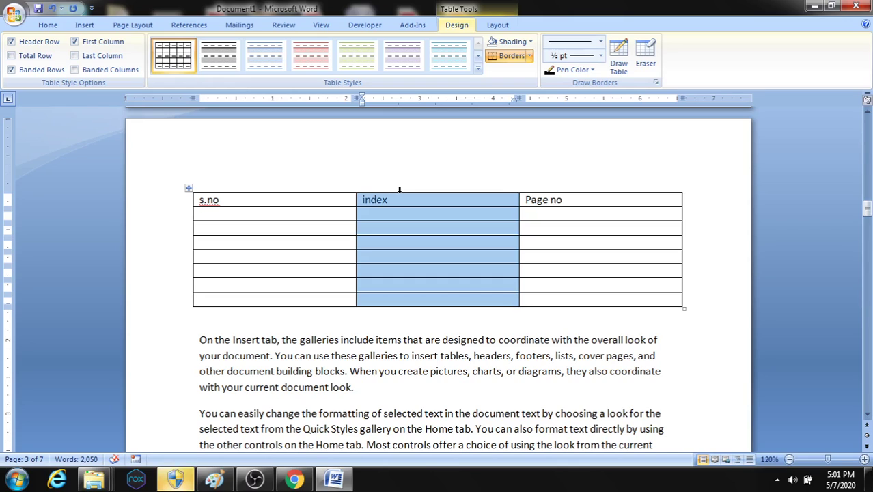
{"action": "key", "text": "shift+F10"}
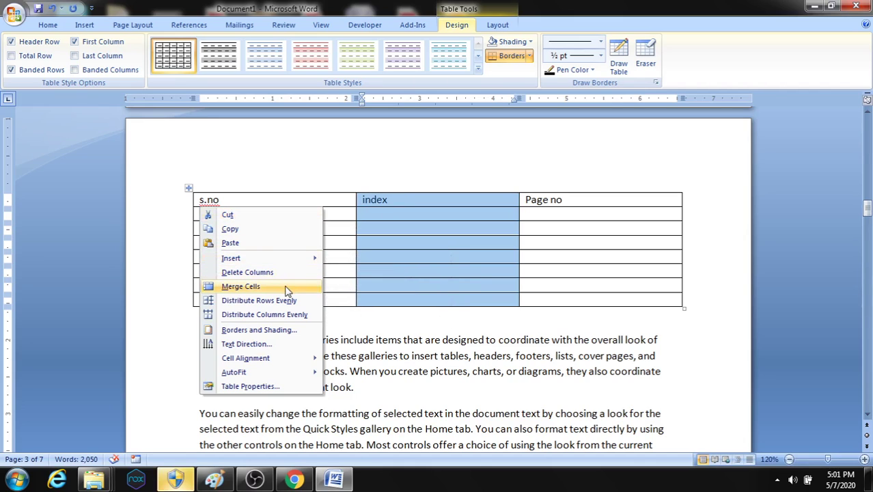
{"action": "mouse_move", "coordinate": [260, 259]}
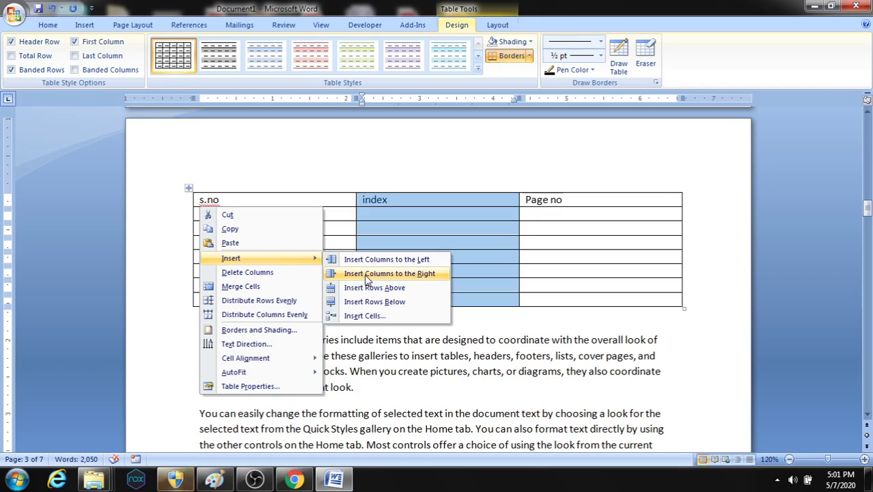
Step: Add an empty column right of index and a new row at the table's bottom
{"action": "left_click", "coordinate": [390, 273]}
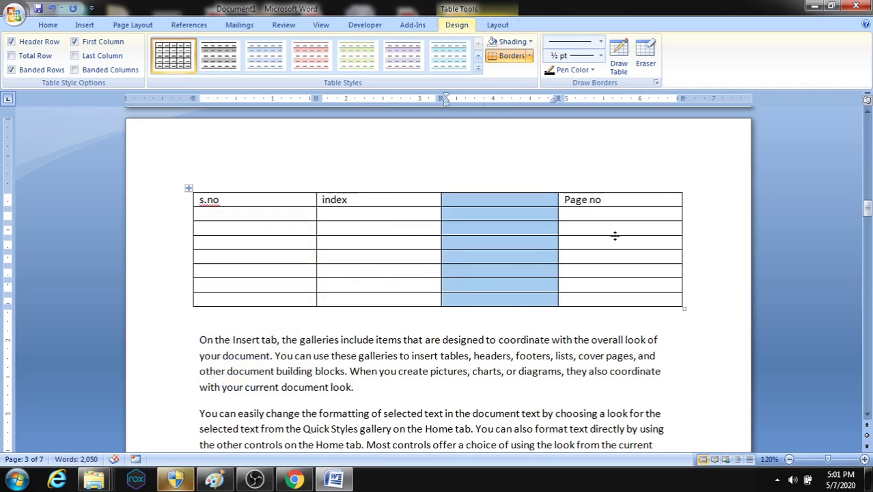
{"action": "left_click", "coordinate": [655, 300]}
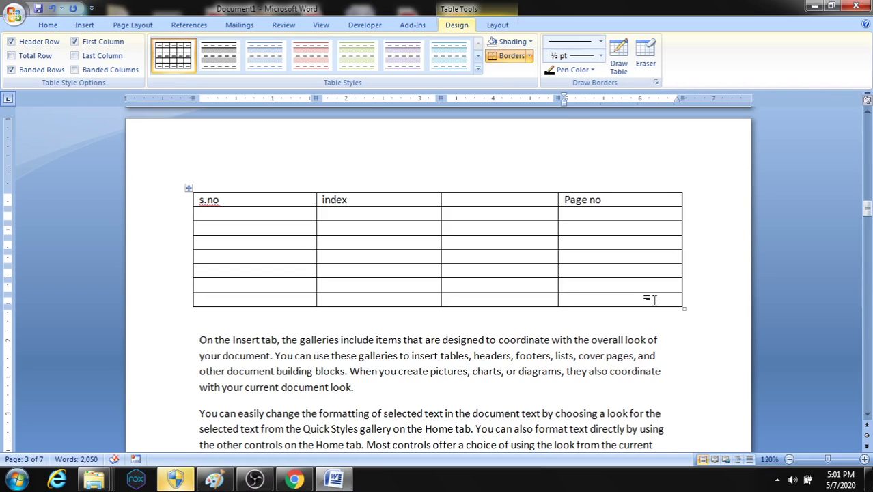
{"action": "key", "text": "Tab"}
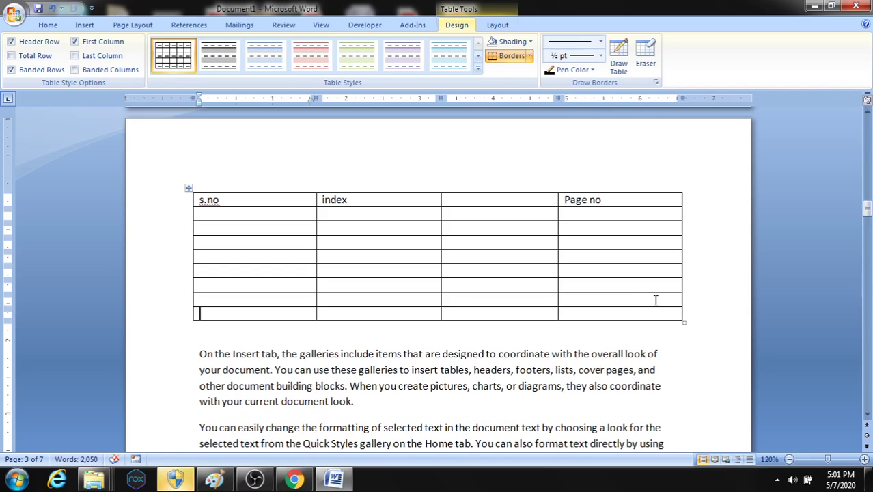
Step: Insert another empty row above the table's last row
{"action": "left_click", "coordinate": [186, 320]}
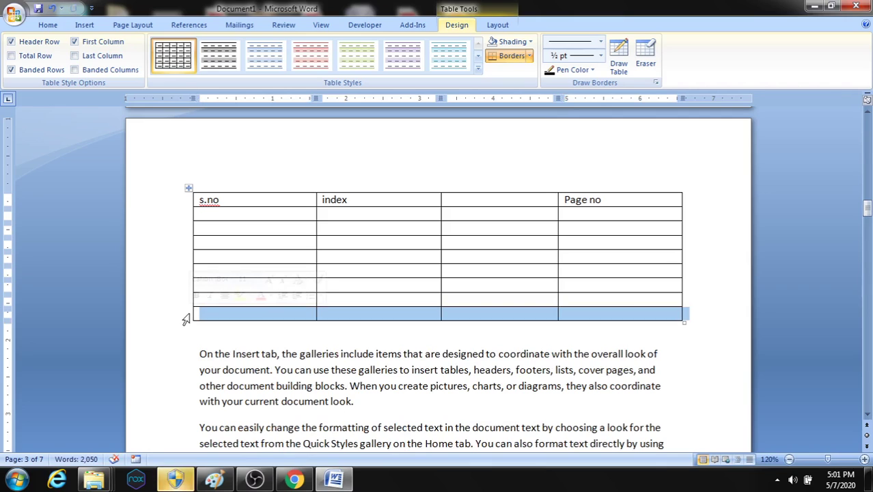
{"action": "right_click", "coordinate": [190, 319]}
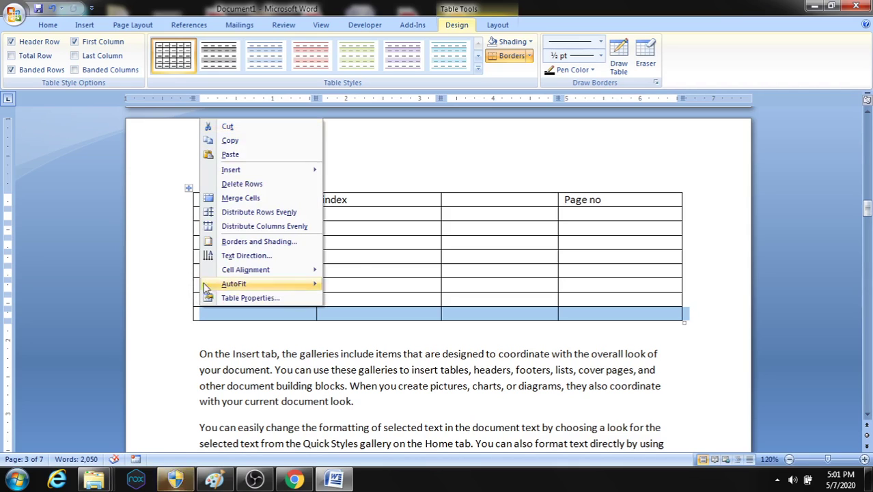
{"action": "mouse_move", "coordinate": [231, 170]}
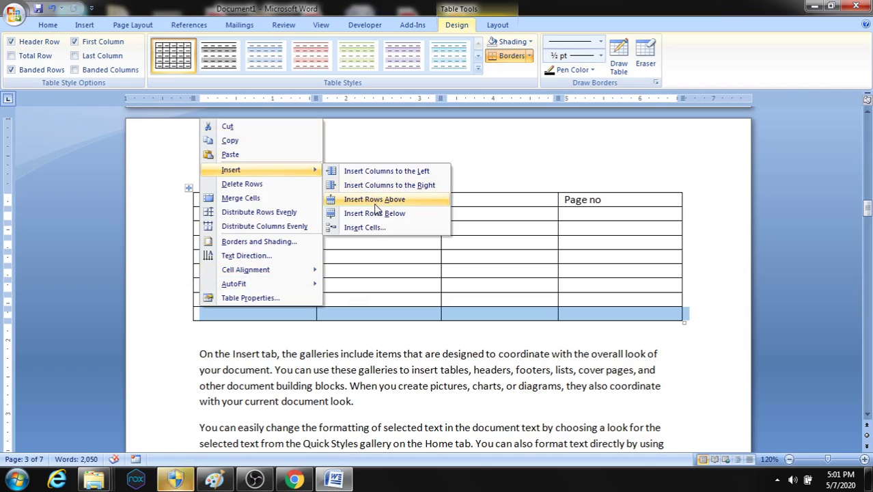
{"action": "left_click", "coordinate": [375, 204]}
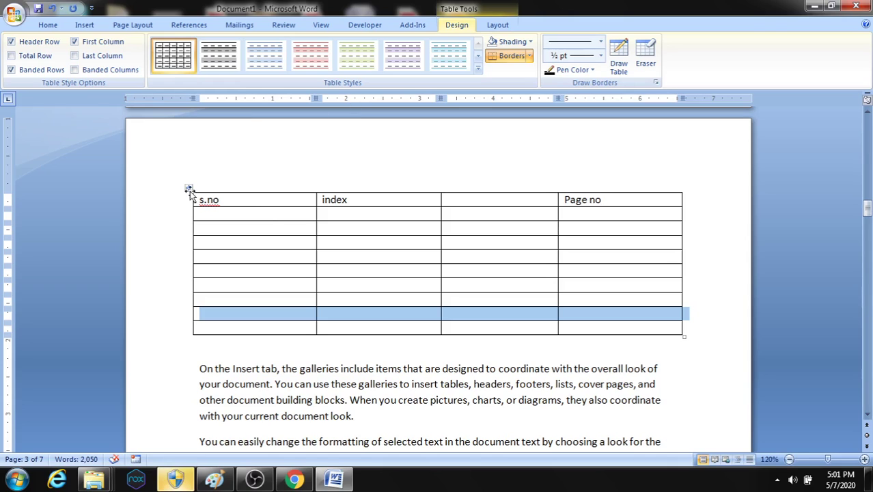
{"action": "left_click", "coordinate": [189, 188]}
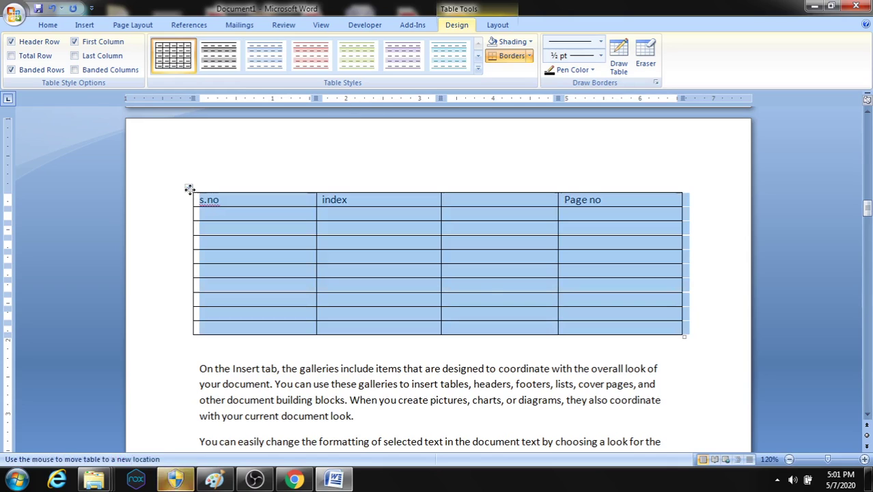
{"action": "left_click", "coordinate": [478, 68]}
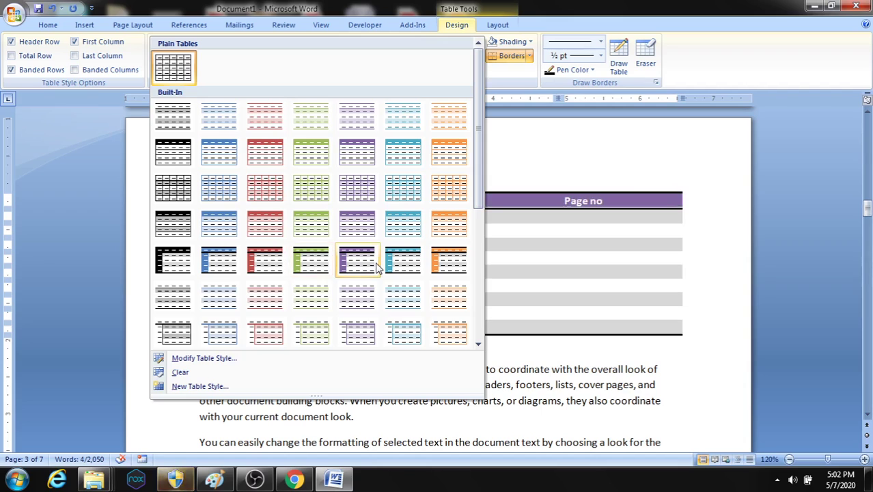
{"action": "left_click", "coordinate": [361, 266]}
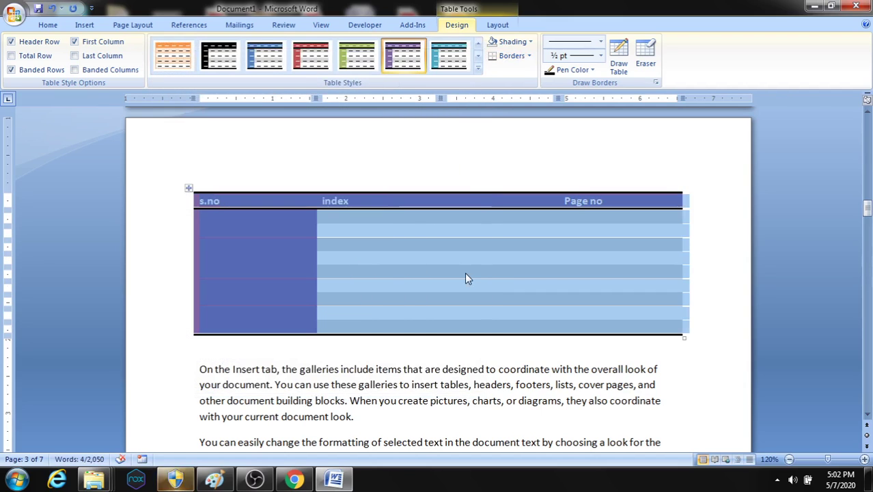
{"action": "left_click", "coordinate": [11, 71]}
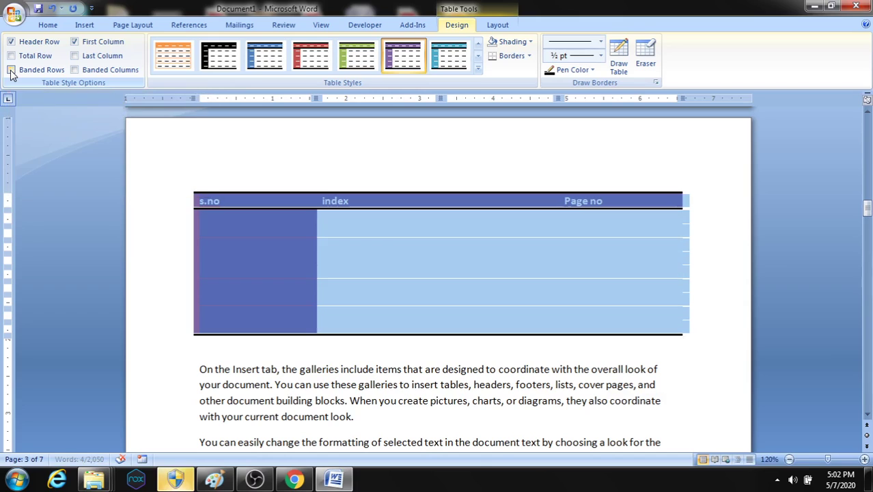
{"action": "left_click", "coordinate": [11, 71]}
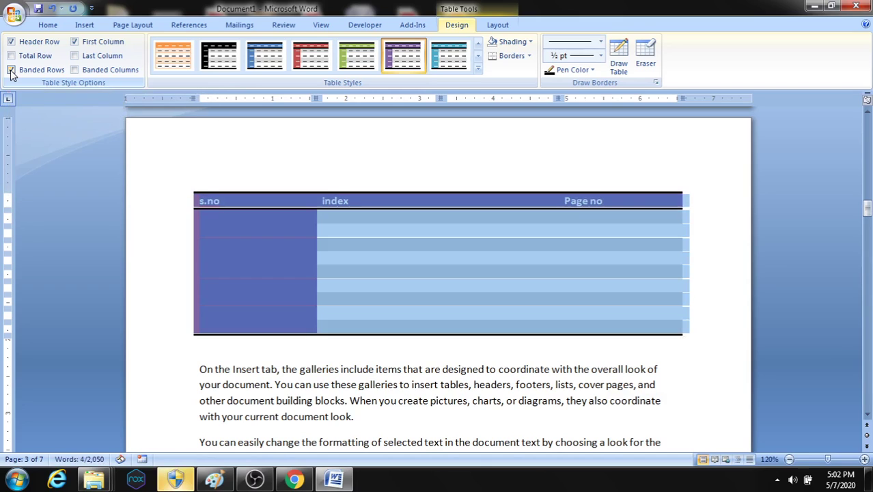
{"action": "left_click", "coordinate": [75, 42]}
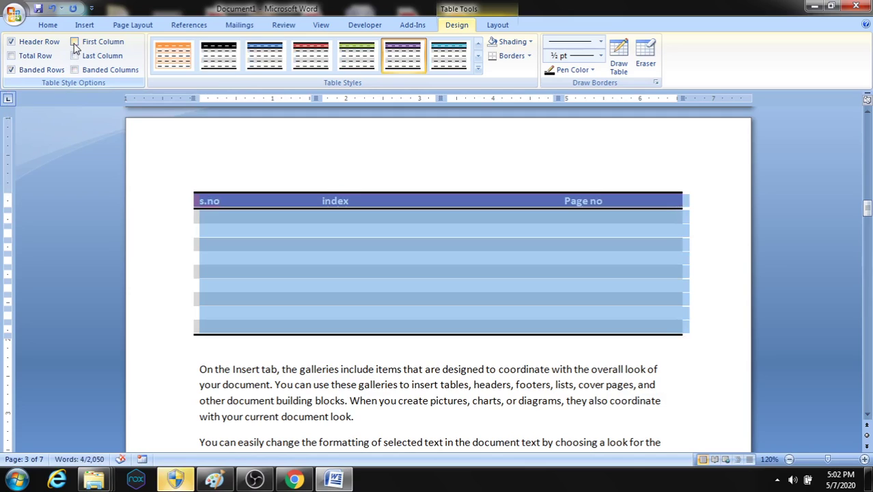
{"action": "left_click", "coordinate": [75, 42]}
{"action": "left_click", "coordinate": [75, 42]}
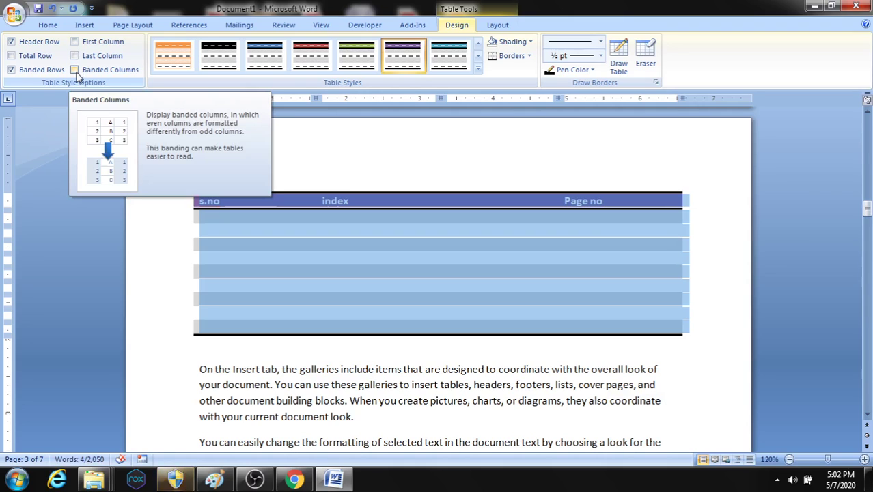
{"action": "left_click", "coordinate": [75, 71]}
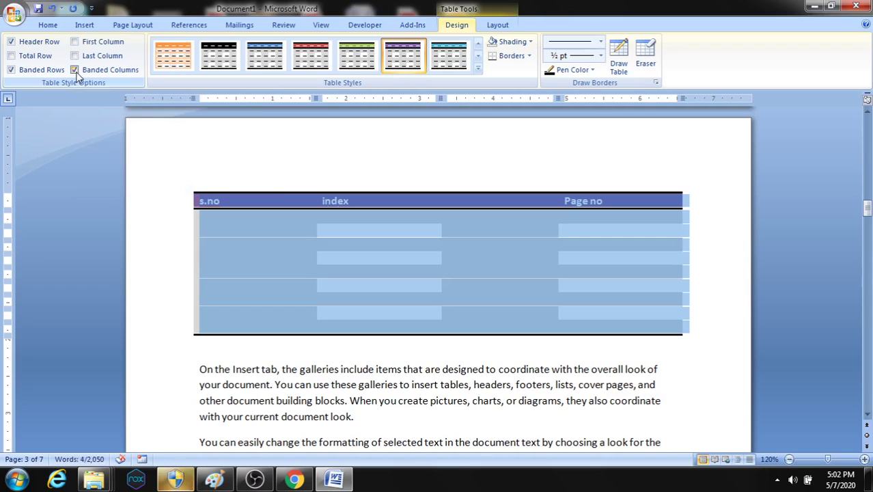
{"action": "left_click", "coordinate": [75, 70]}
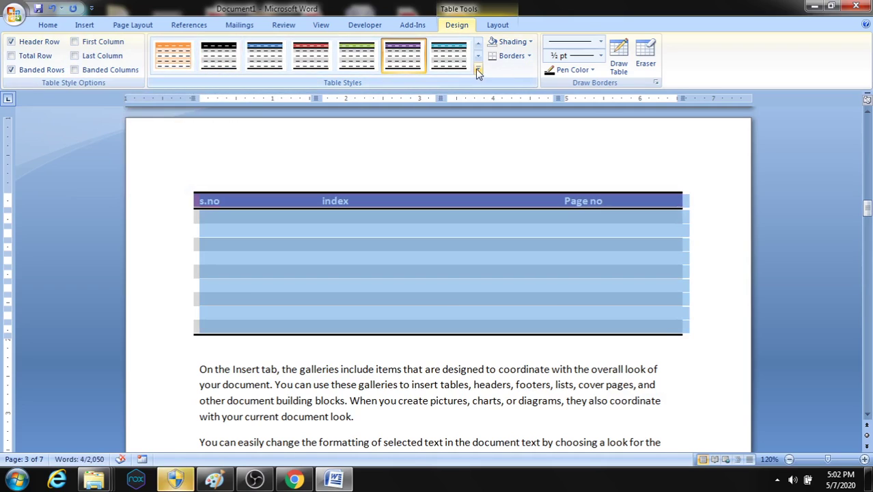
{"action": "left_click", "coordinate": [477, 71]}
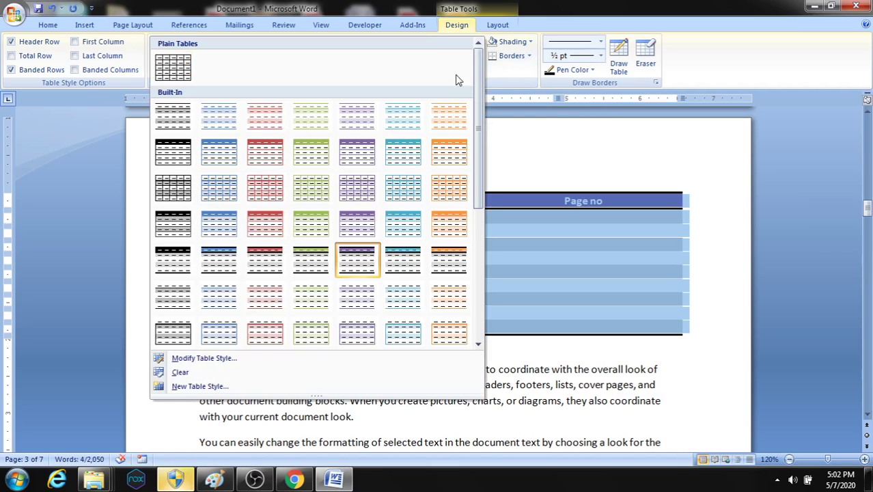
{"action": "left_click", "coordinate": [172, 69]}
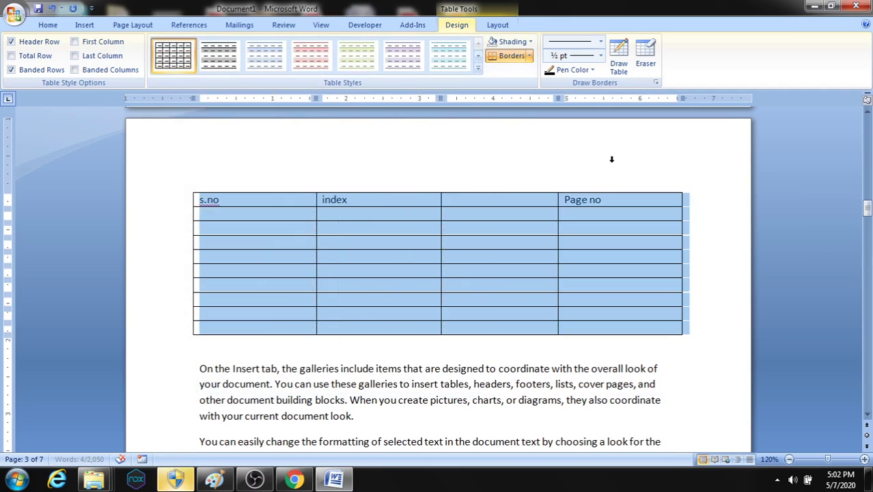
{"action": "left_click", "coordinate": [726, 212]}
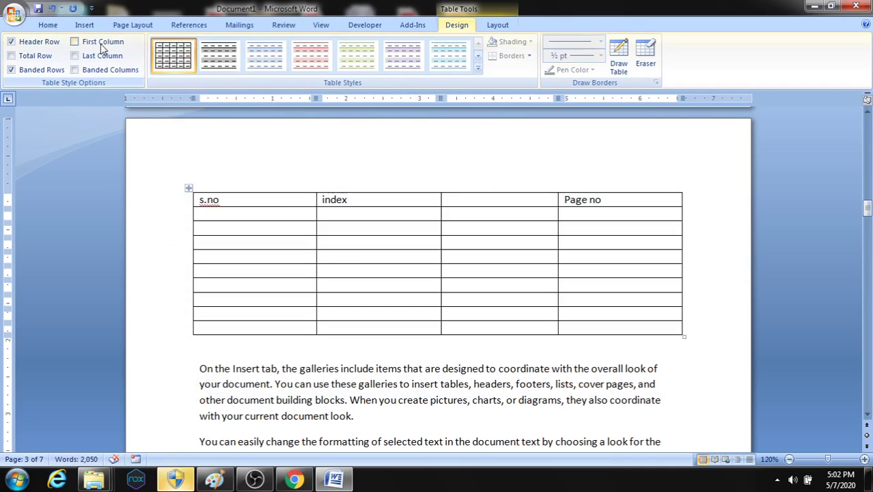
Step: Insert the Chrysanthemum sample picture on page 2 and resize it to 5.41 × 4.06 inches
{"action": "left_click", "coordinate": [84, 25]}
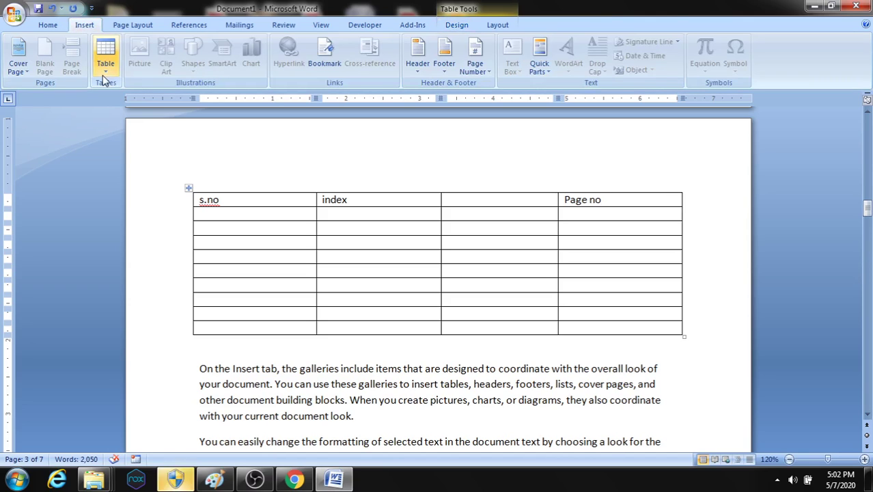
{"action": "left_click_drag", "start_coordinate": [866, 209], "coordinate": [862, 169]}
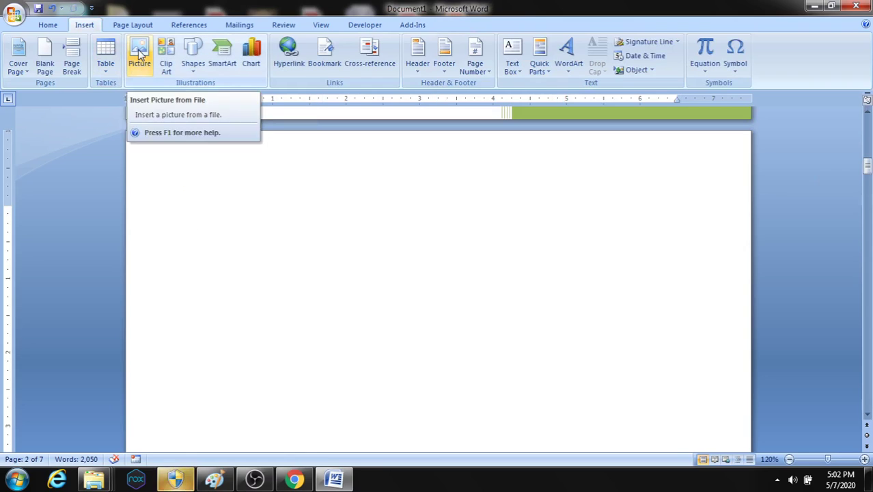
{"action": "left_click", "coordinate": [139, 54]}
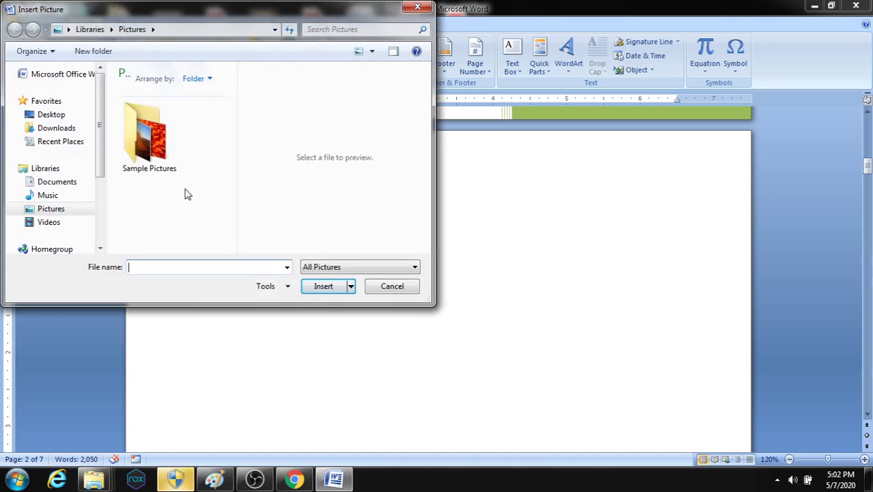
{"action": "double_click", "coordinate": [154, 155]}
{"action": "left_click", "coordinate": [145, 134]}
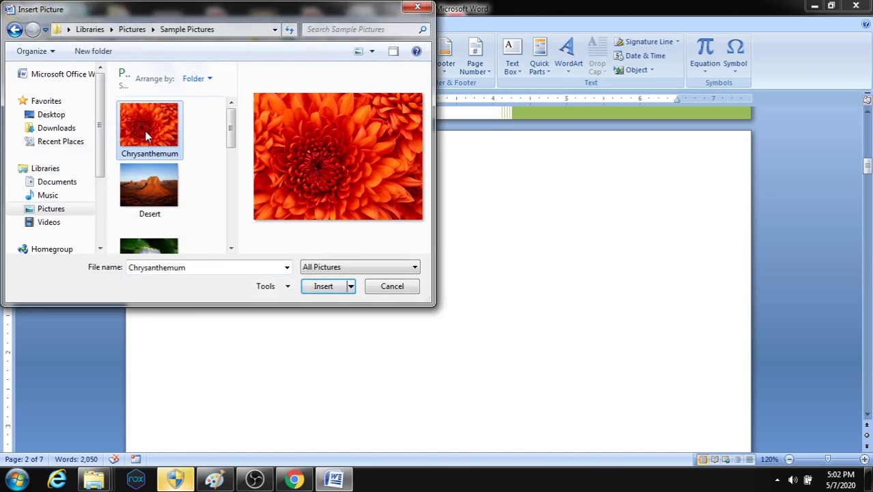
{"action": "left_click", "coordinate": [325, 292]}
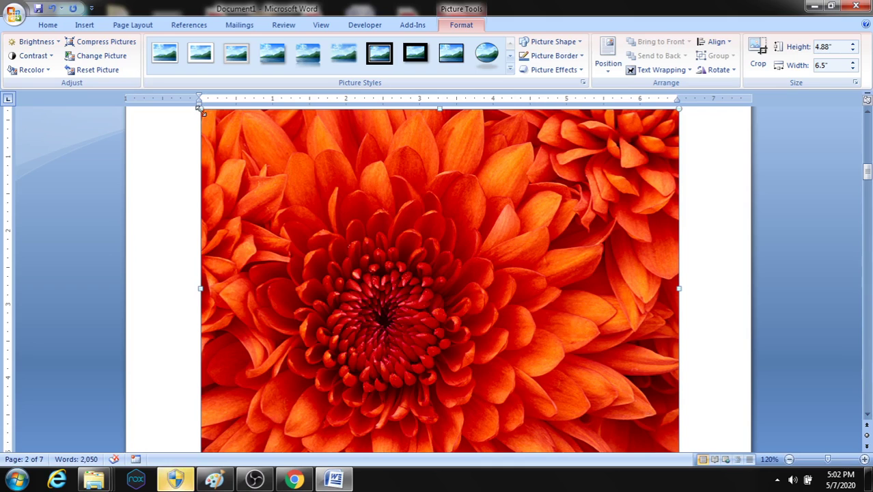
{"action": "left_click_drag", "start_coordinate": [202, 111], "coordinate": [291, 180]}
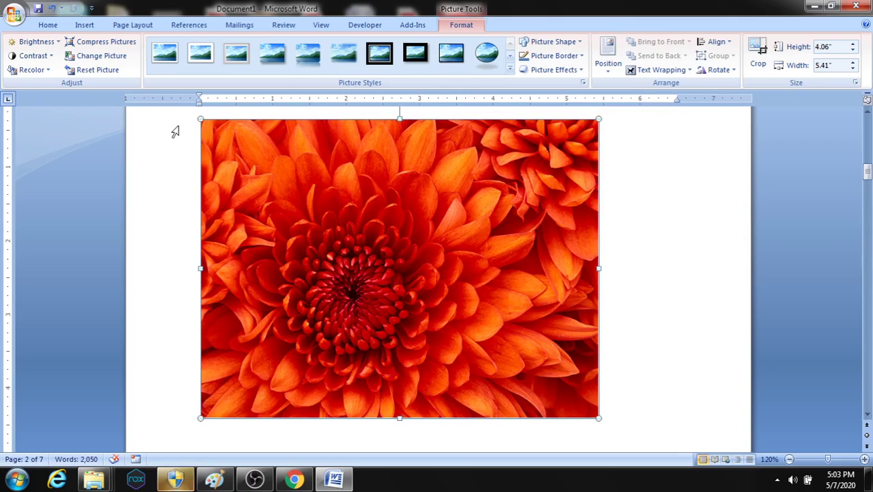
{"action": "left_click", "coordinate": [32, 42]}
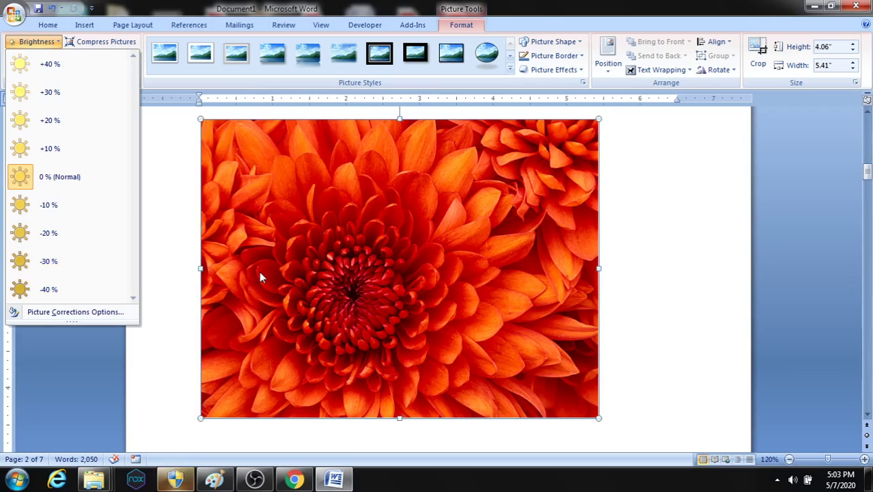
{"action": "left_click", "coordinate": [258, 271]}
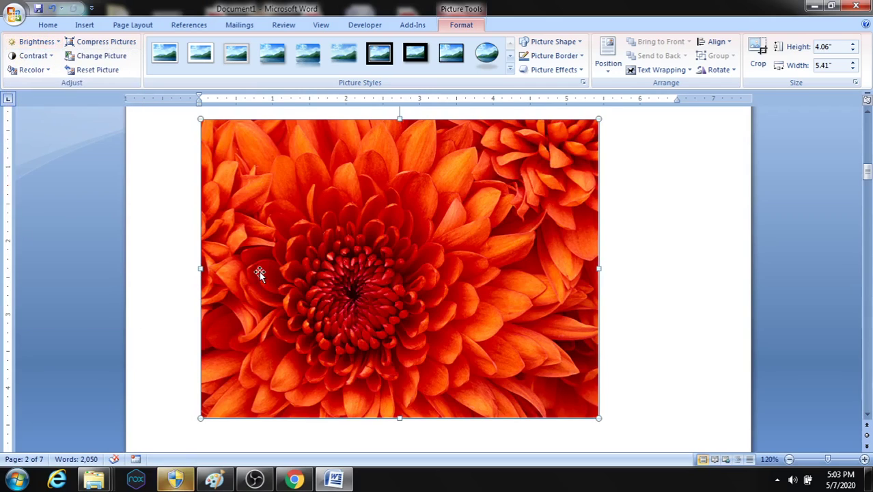
{"action": "left_click", "coordinate": [53, 57]}
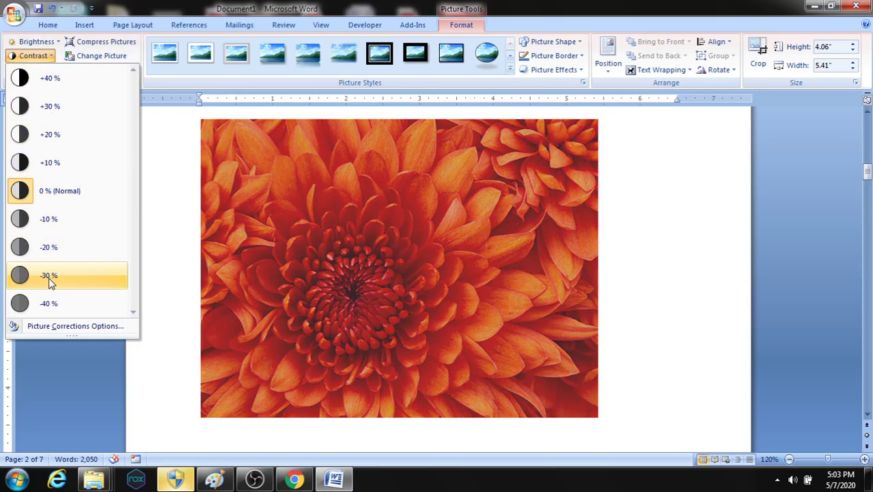
{"action": "left_click", "coordinate": [72, 189]}
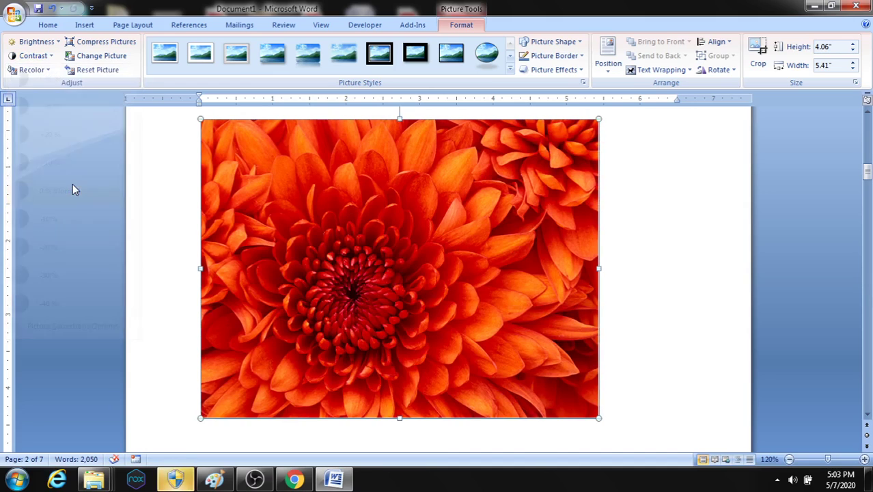
{"action": "left_click", "coordinate": [34, 70]}
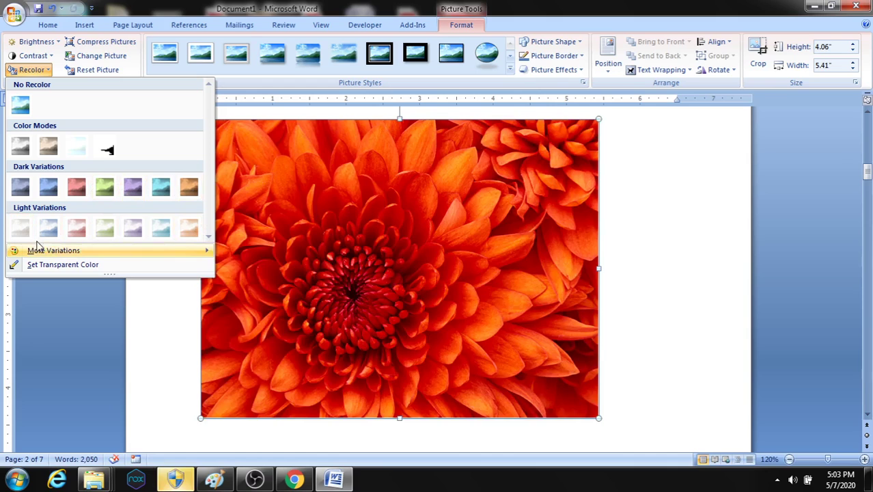
{"action": "mouse_move", "coordinate": [54, 250]}
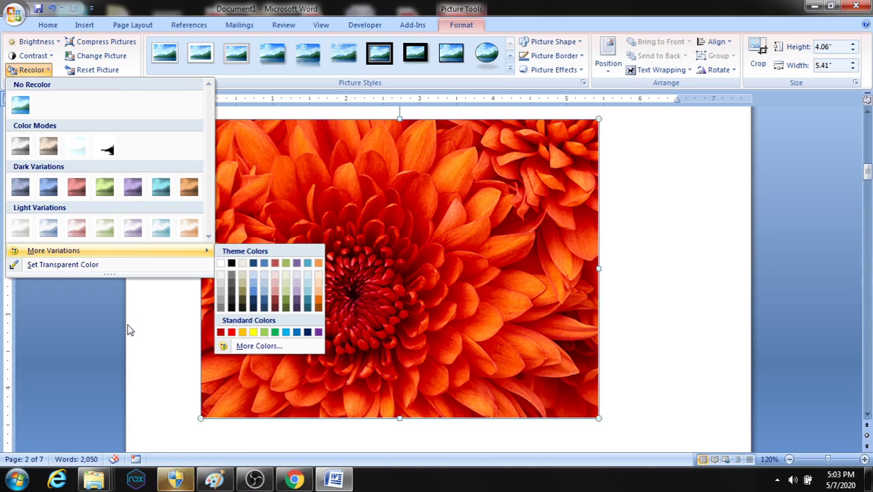
{"action": "left_click", "coordinate": [42, 302]}
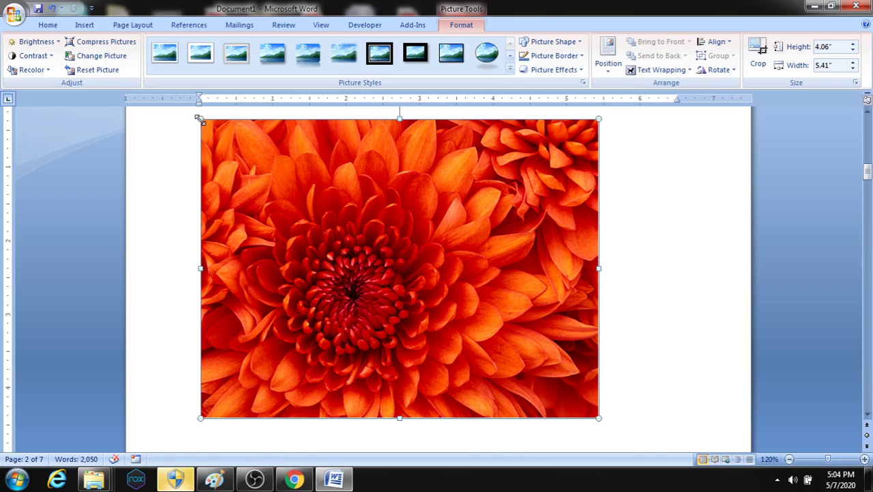
Step: Swap the chrysanthemum for the Desert sample picture, keeping its 4.06" by 5.41" size
{"action": "left_click", "coordinate": [98, 58]}
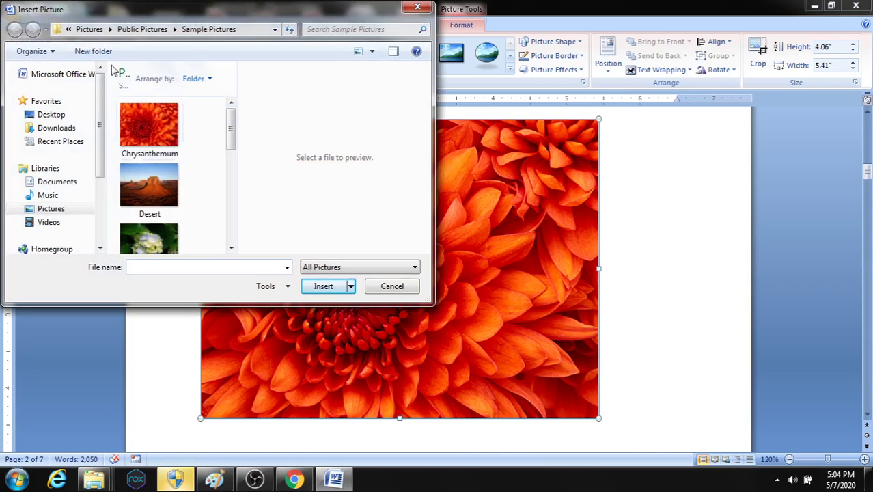
{"action": "left_click", "coordinate": [167, 210]}
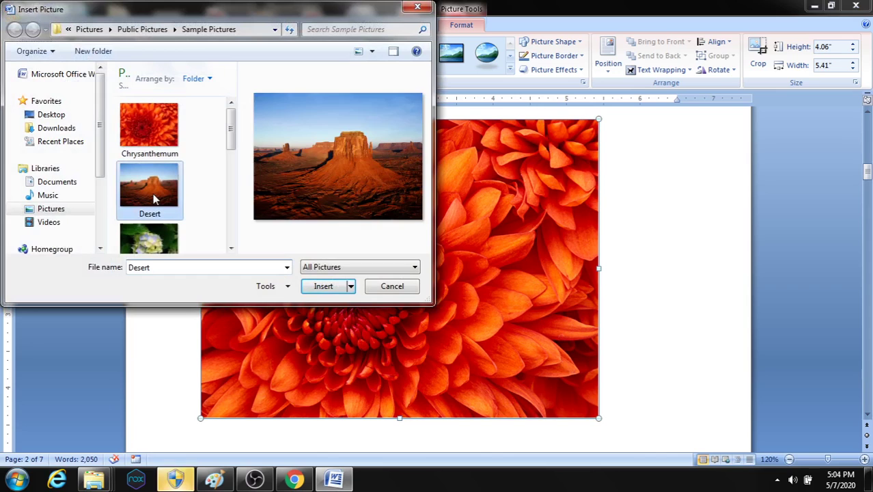
{"action": "left_click", "coordinate": [330, 292]}
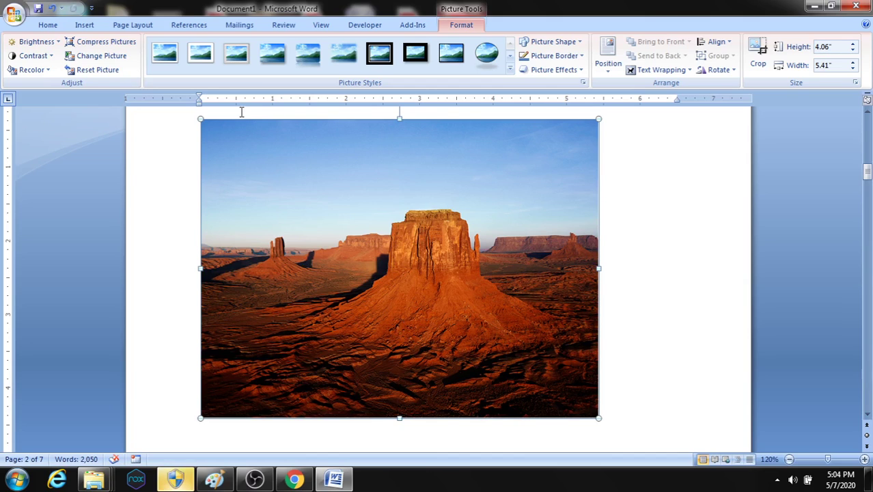
Step: Try thick black frame, oval and perspective picture styles on the desert photo, ending on Soft Edge Oval
{"action": "left_click", "coordinate": [380, 58]}
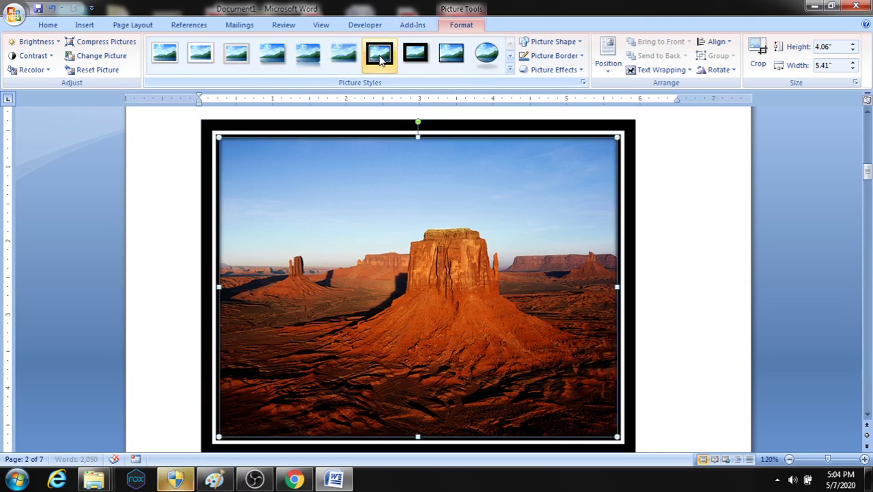
{"action": "left_click", "coordinate": [481, 58]}
{"action": "left_click", "coordinate": [510, 70]}
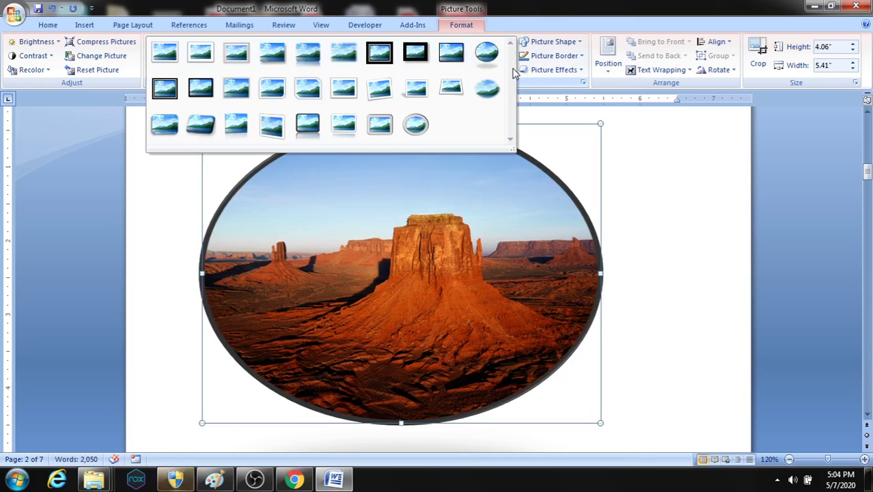
{"action": "left_click", "coordinate": [200, 129]}
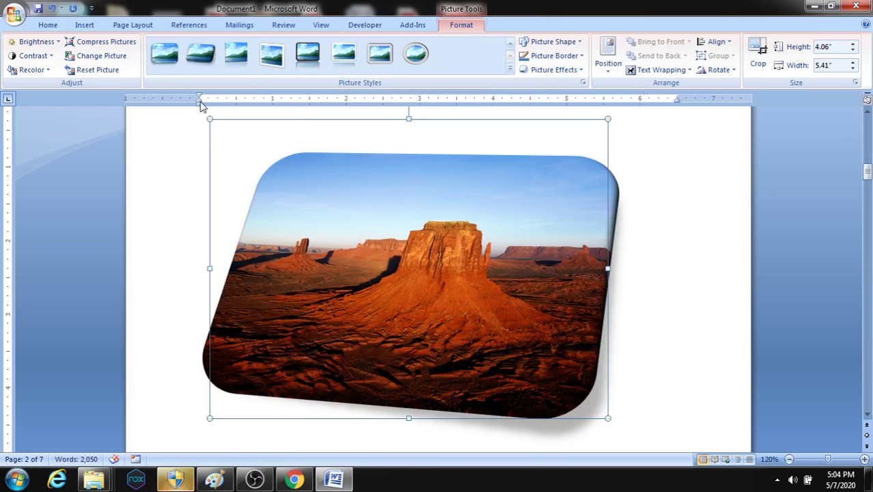
{"action": "left_click", "coordinate": [235, 61]}
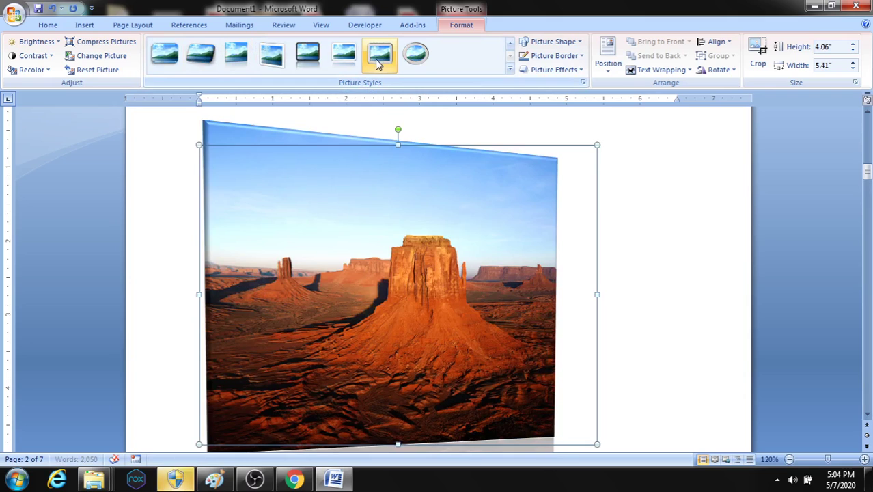
{"action": "left_click", "coordinate": [510, 44]}
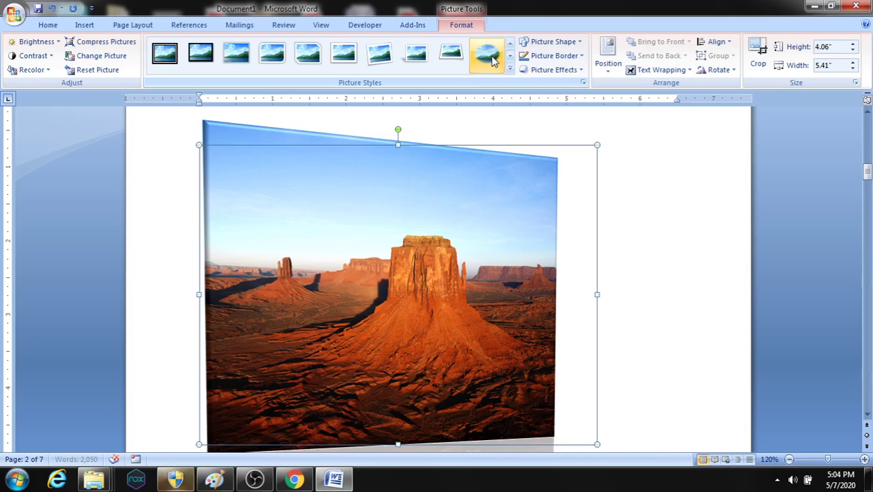
{"action": "left_click", "coordinate": [491, 55]}
{"action": "left_click", "coordinate": [576, 43]}
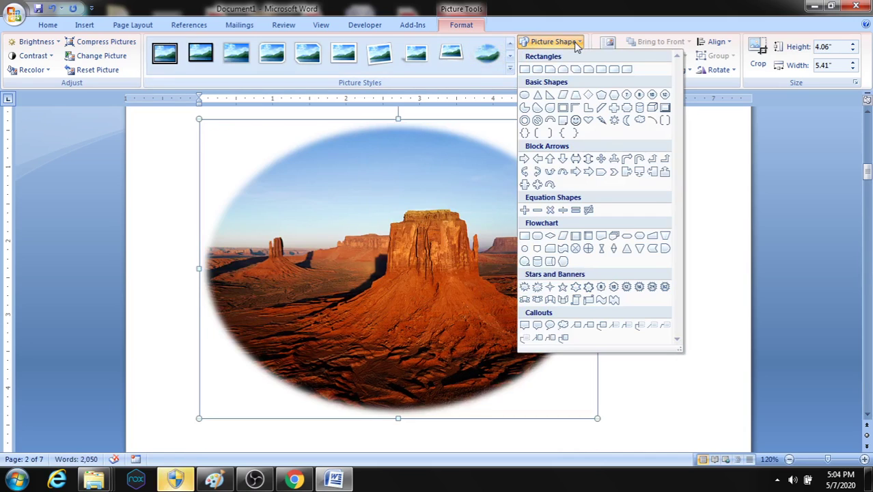
Step: Try a heart shape with a light outline, then restore a rectangle with a thin black frame and shadow
{"action": "left_click", "coordinate": [589, 121]}
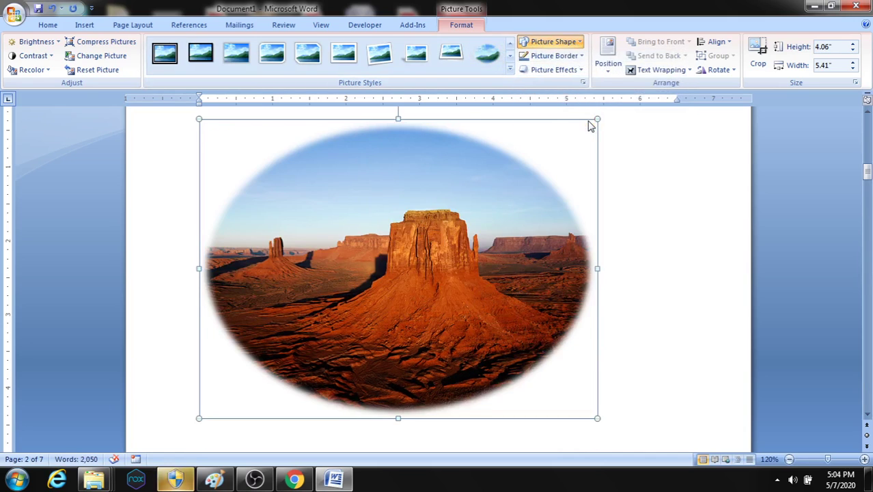
{"action": "left_click", "coordinate": [582, 56]}
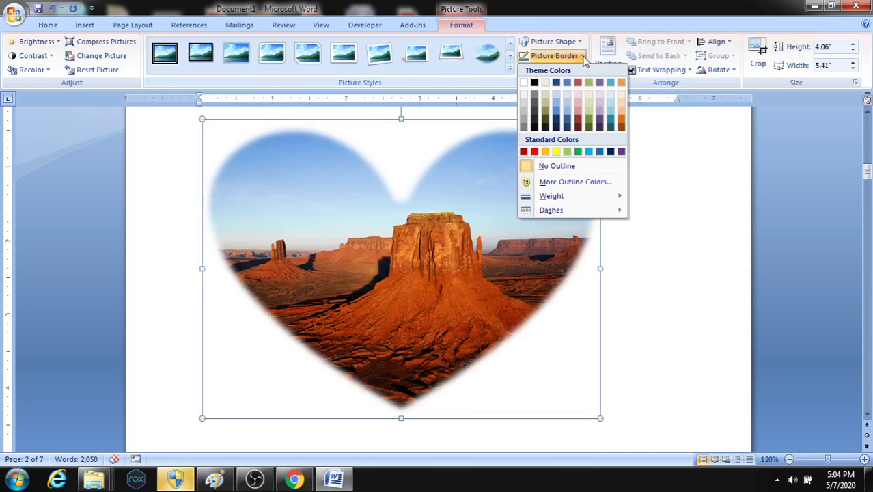
{"action": "left_click", "coordinate": [567, 116]}
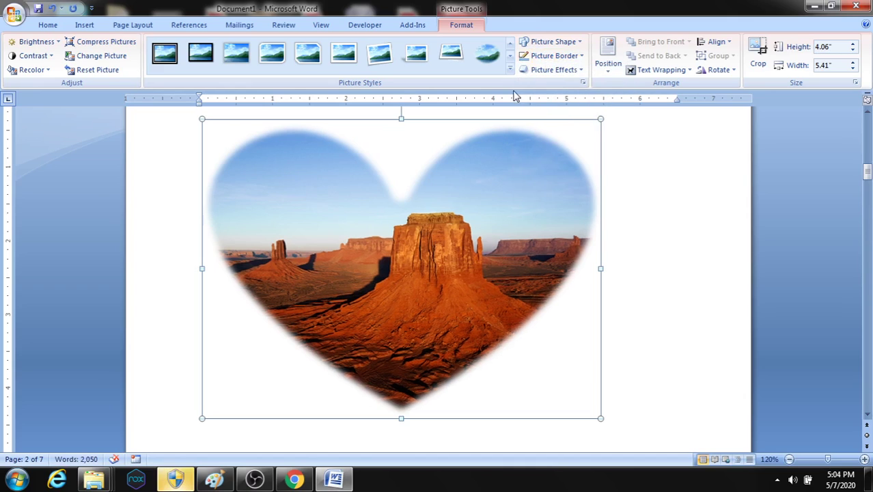
{"action": "left_click", "coordinate": [509, 44]}
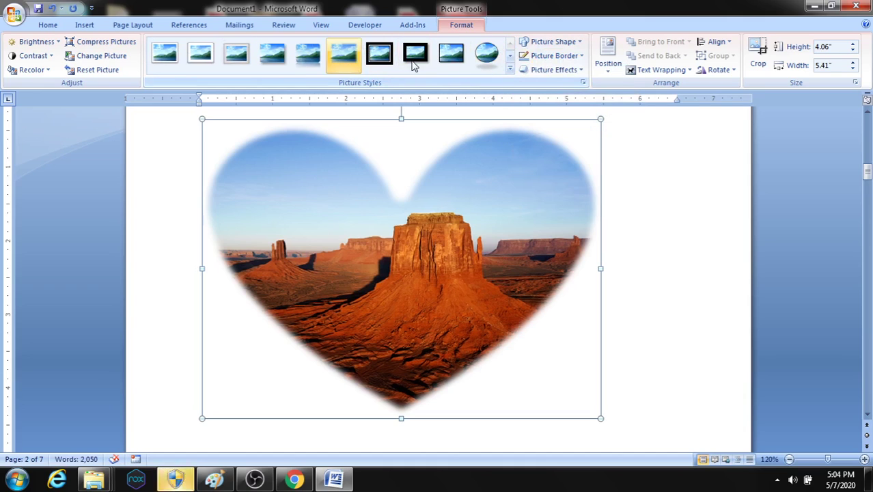
{"action": "left_click", "coordinate": [453, 60]}
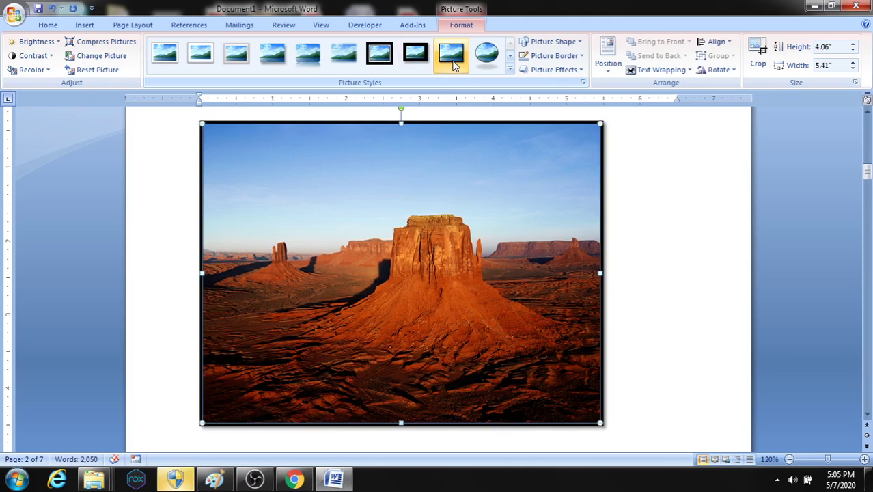
Step: Give the desert picture a 6 pt red border and the first outer drop shadow
{"action": "left_click", "coordinate": [581, 57]}
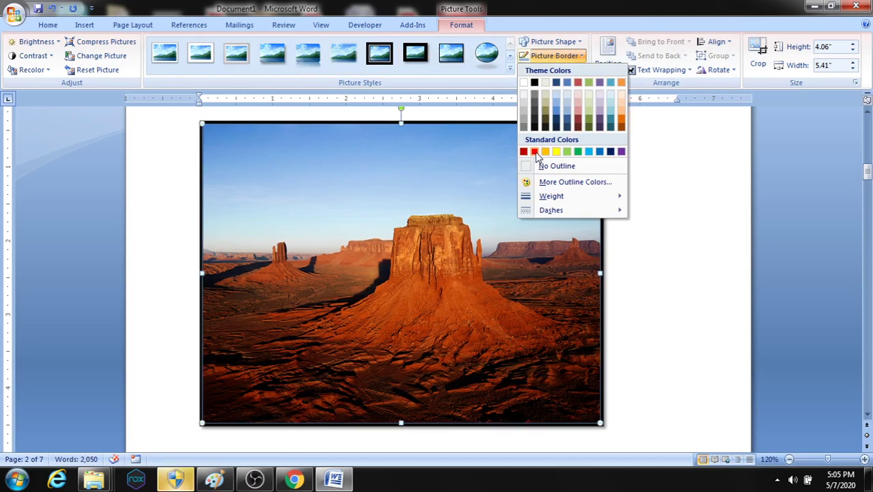
{"action": "left_click", "coordinate": [535, 152]}
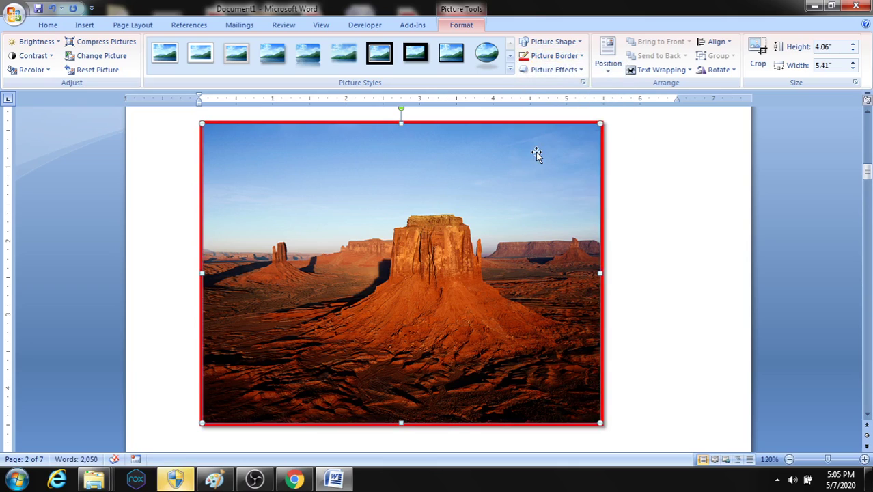
{"action": "left_click", "coordinate": [581, 56]}
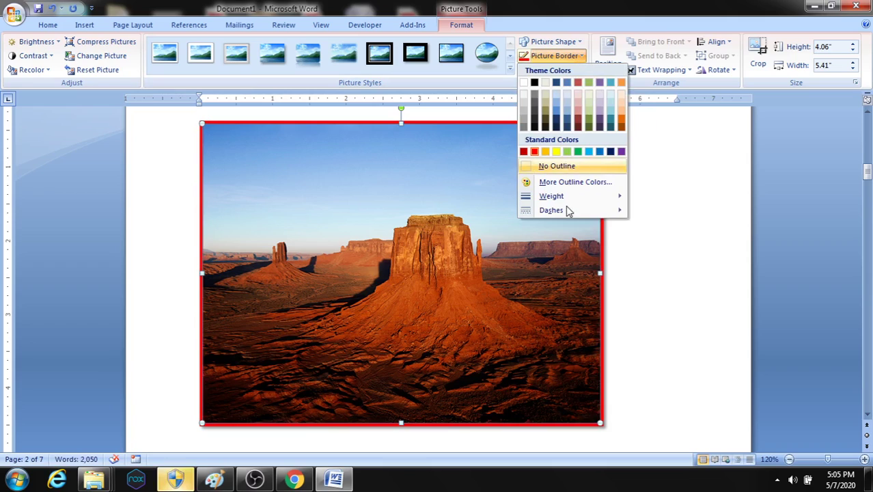
{"action": "mouse_move", "coordinate": [551, 196]}
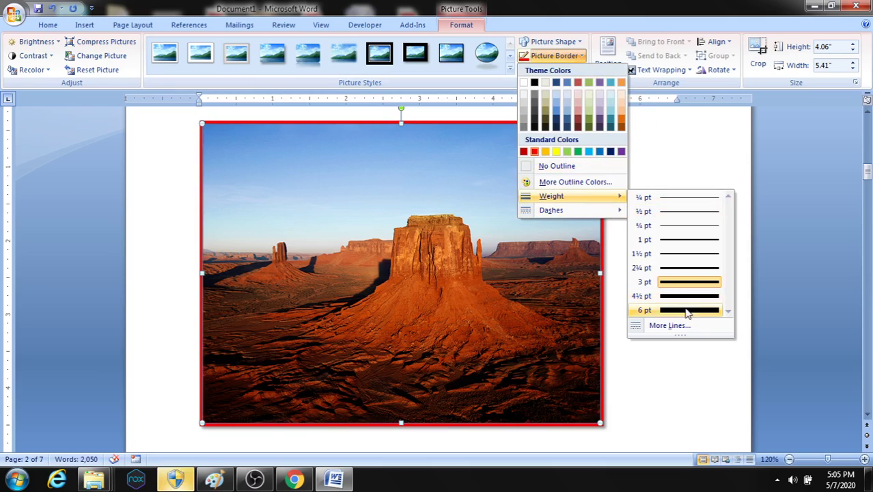
{"action": "left_click", "coordinate": [687, 311]}
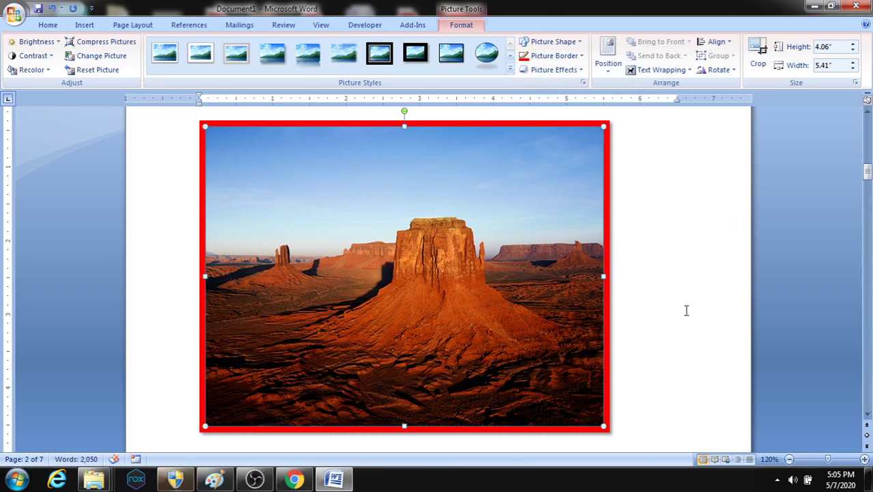
{"action": "left_click", "coordinate": [581, 70]}
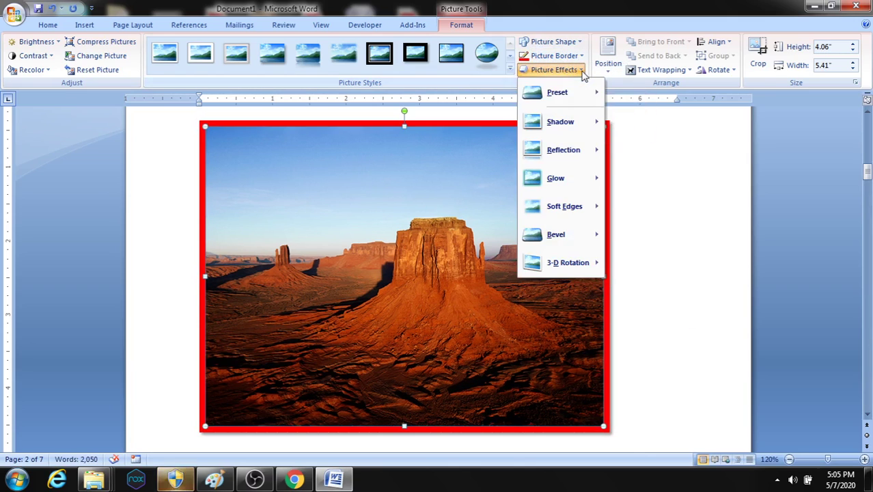
{"action": "mouse_move", "coordinate": [560, 122]}
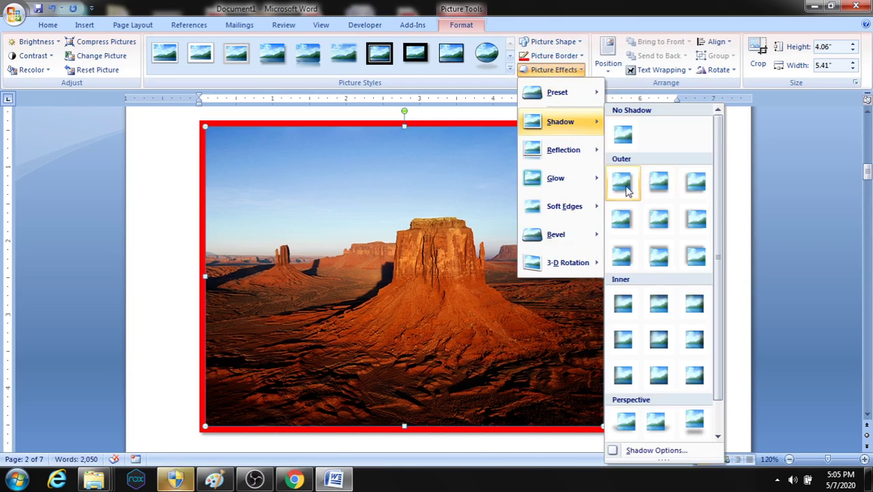
{"action": "left_click", "coordinate": [625, 186]}
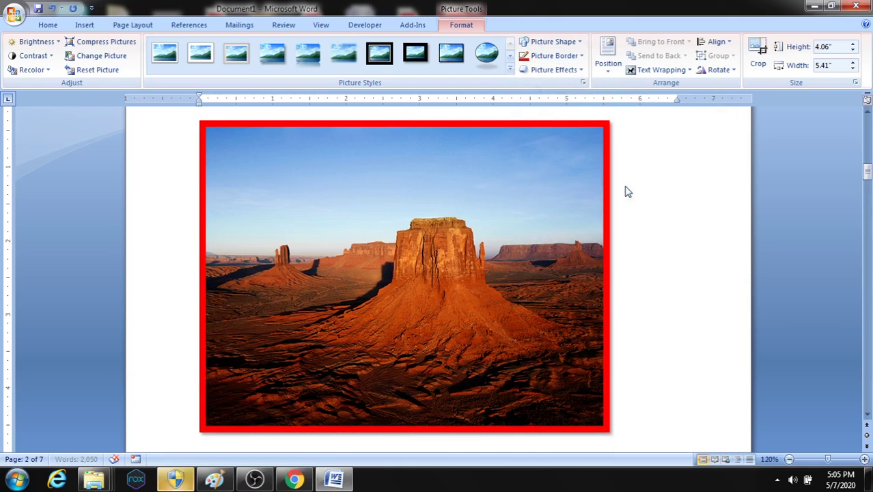
Step: Give the desert picture a red glow effect
{"action": "scroll", "coordinate": [868, 168], "scroll_direction": "up", "scroll_amount": 8}
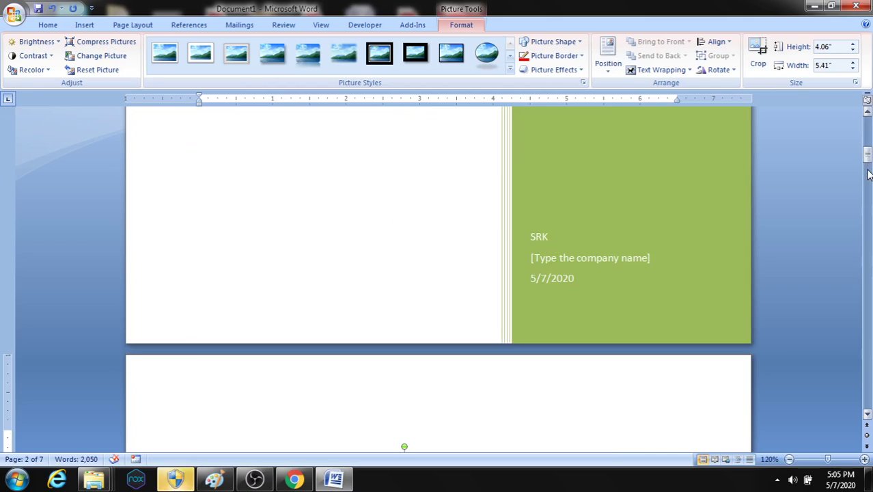
{"action": "left_click_drag", "start_coordinate": [867, 159], "coordinate": [868, 179]}
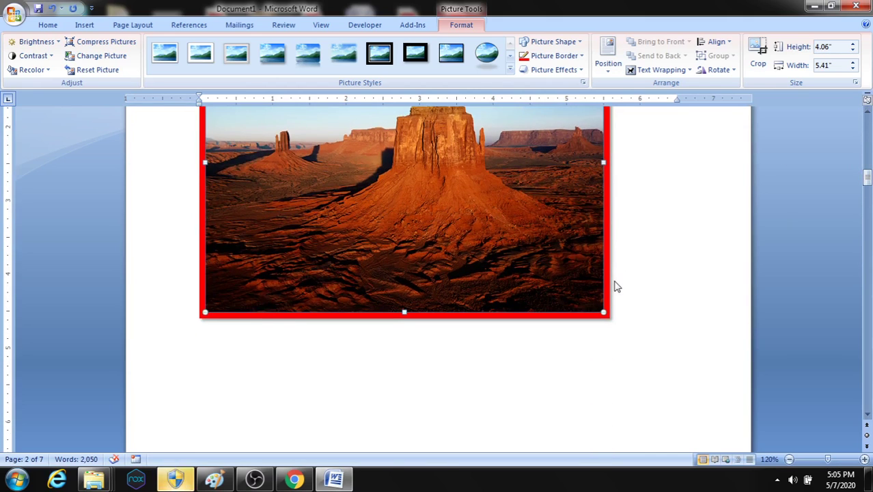
{"action": "left_click", "coordinate": [580, 71]}
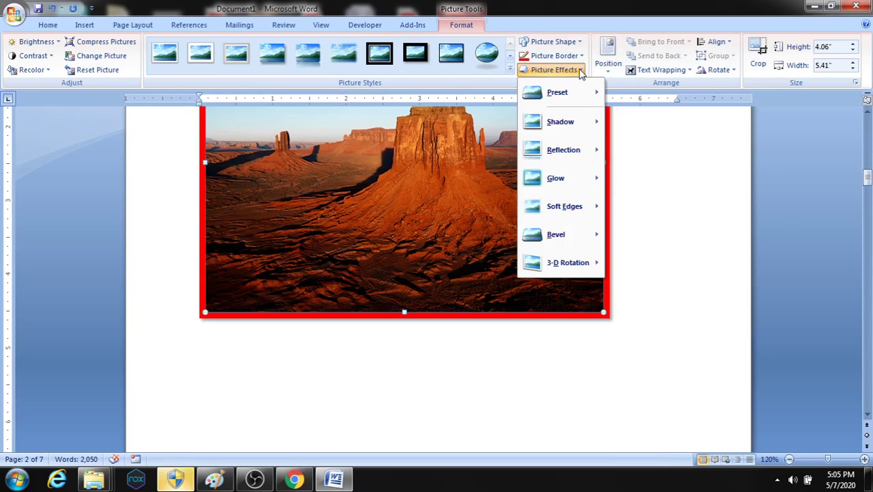
{"action": "mouse_move", "coordinate": [555, 178]}
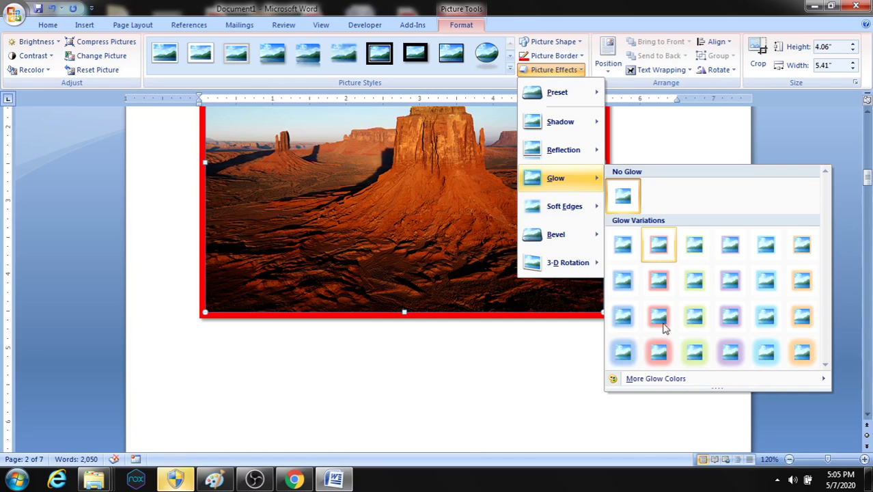
{"action": "left_click", "coordinate": [660, 350]}
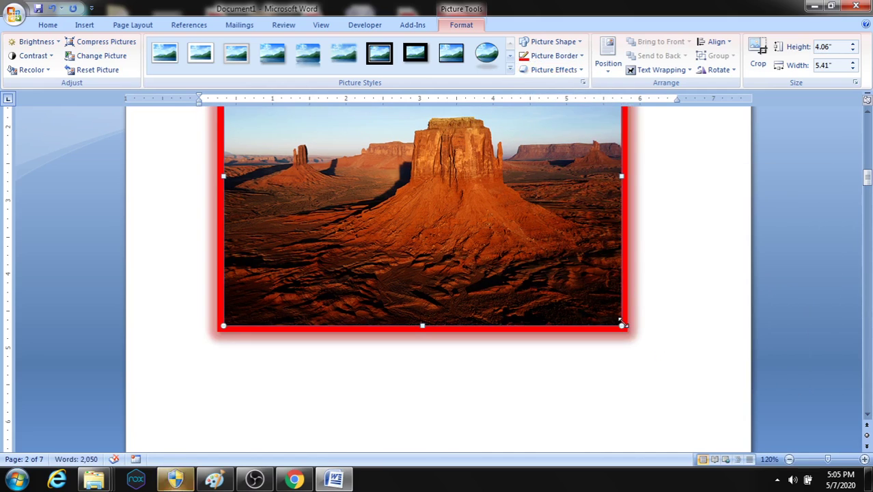
Step: Add a bevel and a Parallel 3-D rotation that tilts the desert picture
{"action": "left_click", "coordinate": [579, 71]}
{"action": "mouse_move", "coordinate": [556, 234]}
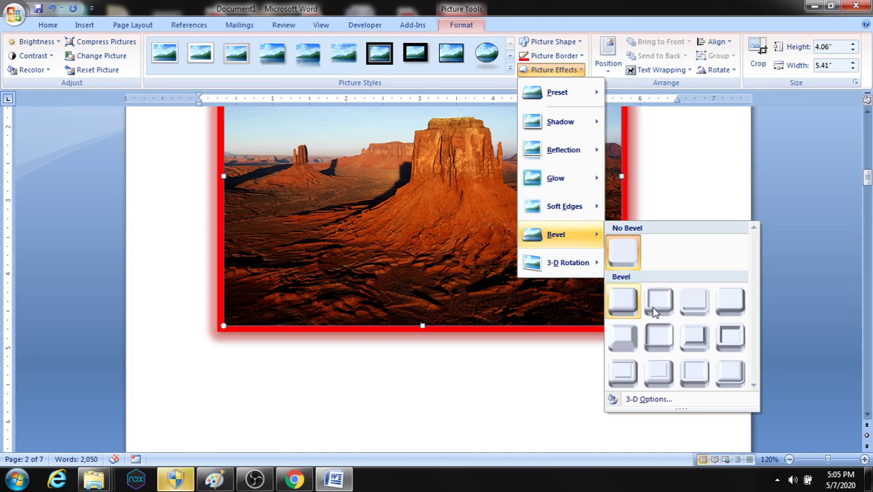
{"action": "left_click", "coordinate": [658, 303]}
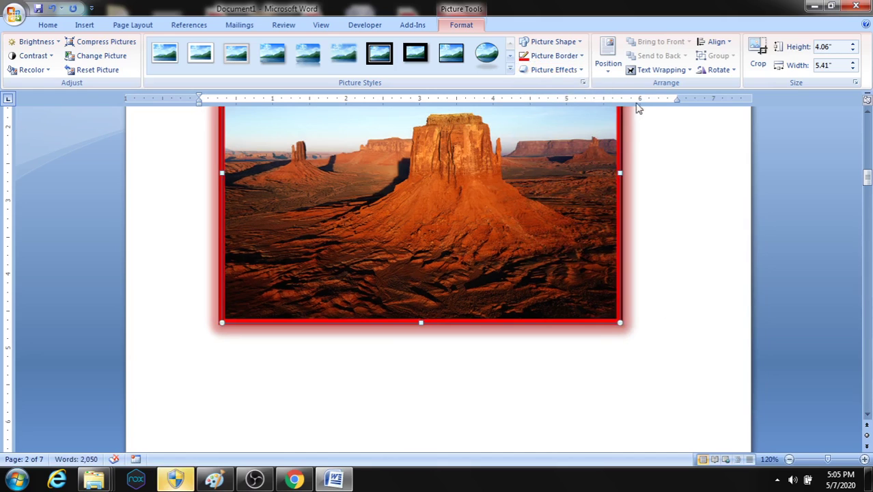
{"action": "left_click", "coordinate": [579, 71]}
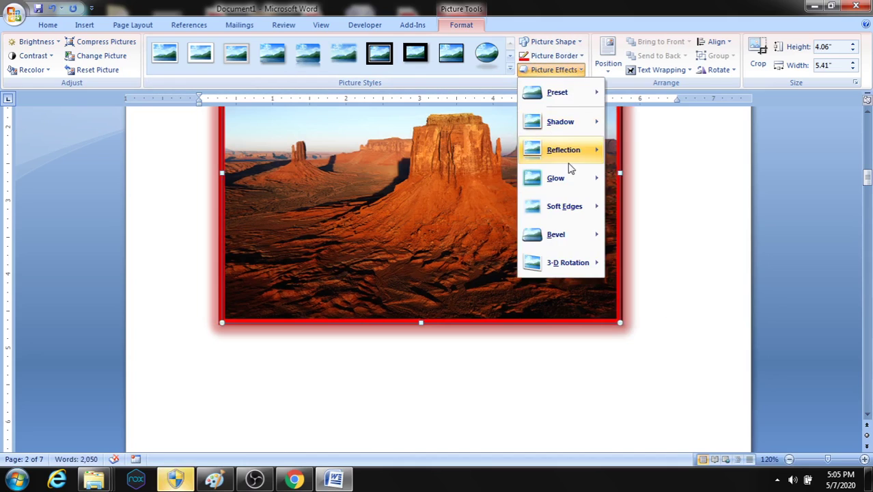
{"action": "mouse_move", "coordinate": [567, 263]}
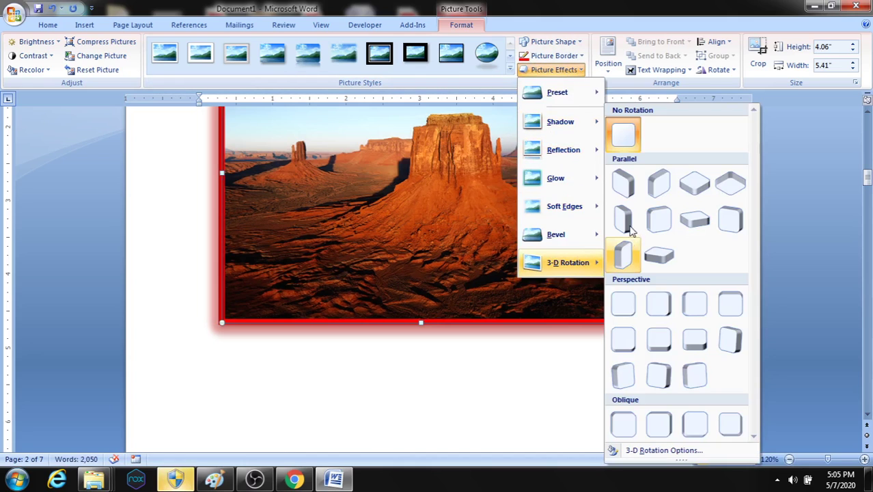
{"action": "left_click", "coordinate": [579, 329]}
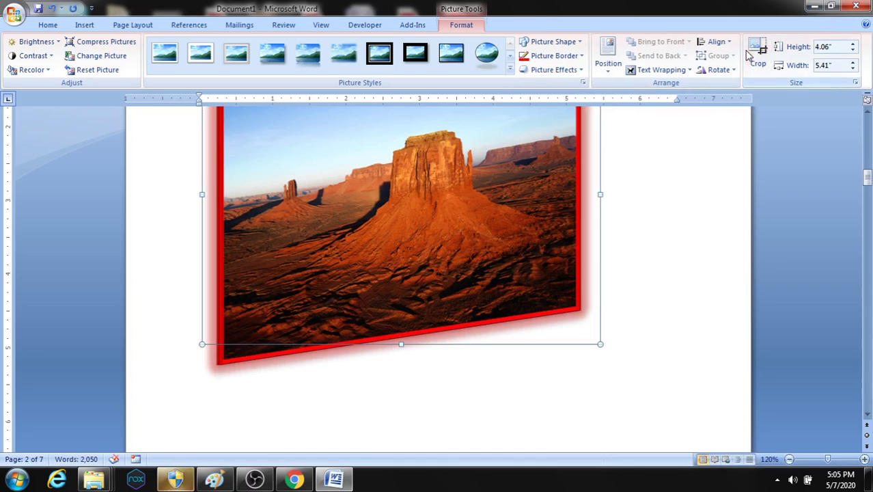
{"action": "left_click", "coordinate": [84, 25]}
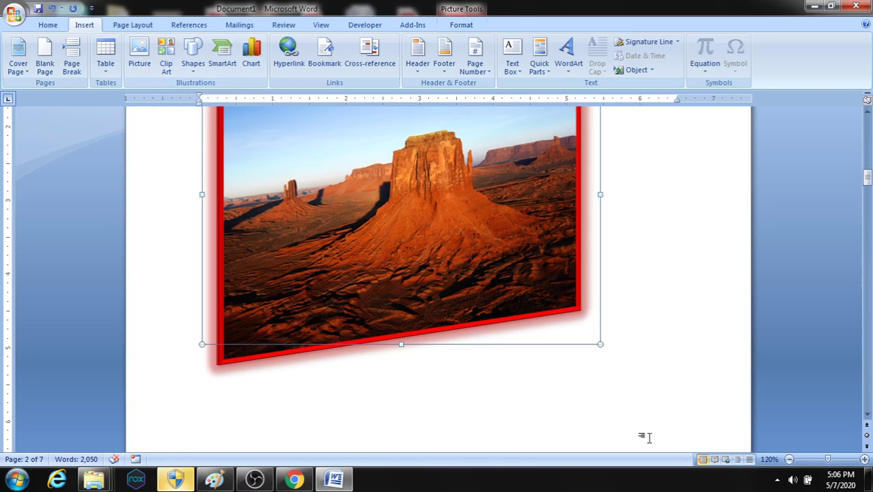
Step: On a new line below the picture, search Clip Art for 'animal' and insert the tiger clip
{"action": "left_click", "coordinate": [623, 401]}
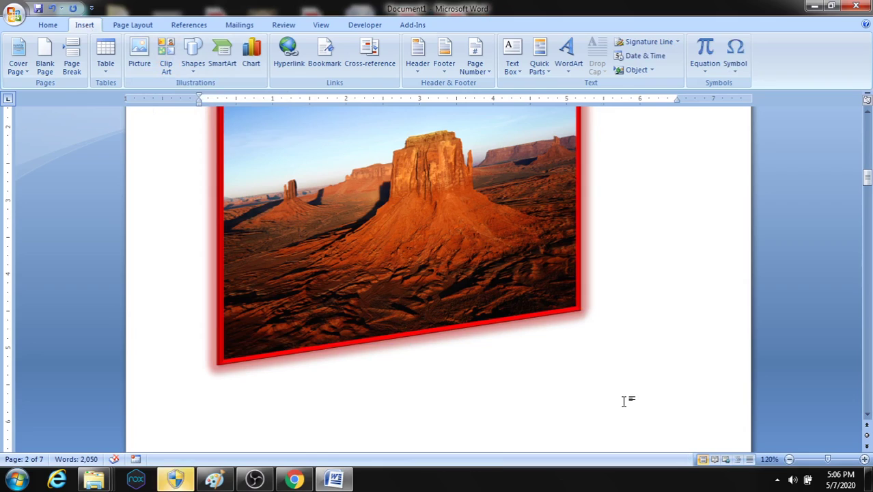
{"action": "key", "text": "Return"}
{"action": "left_click", "coordinate": [167, 63]}
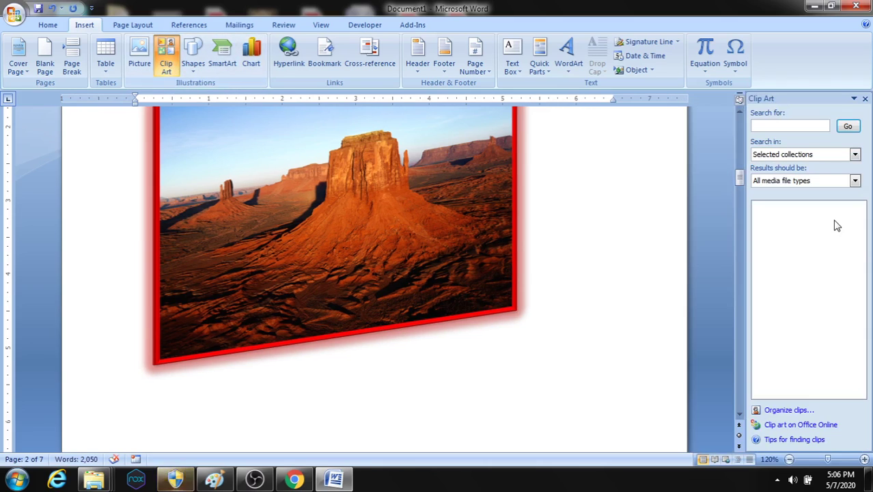
{"action": "left_click", "coordinate": [797, 125]}
{"action": "type", "text": "animal"}
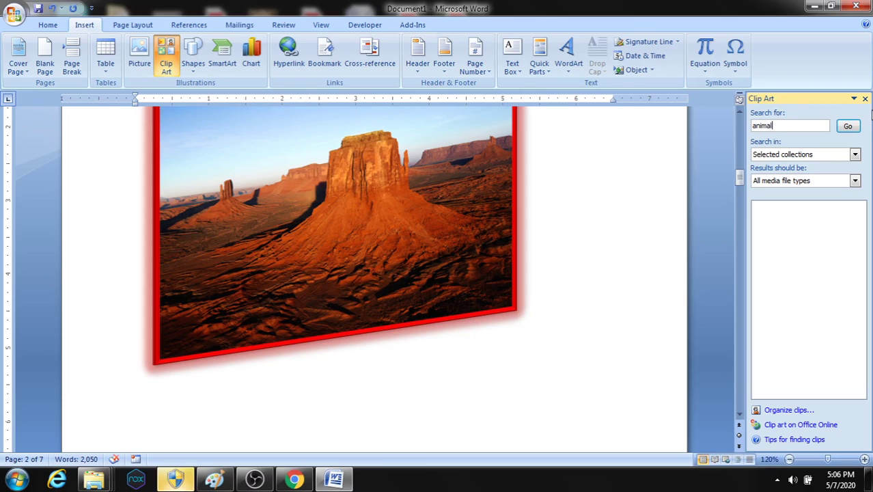
{"action": "left_click", "coordinate": [847, 128]}
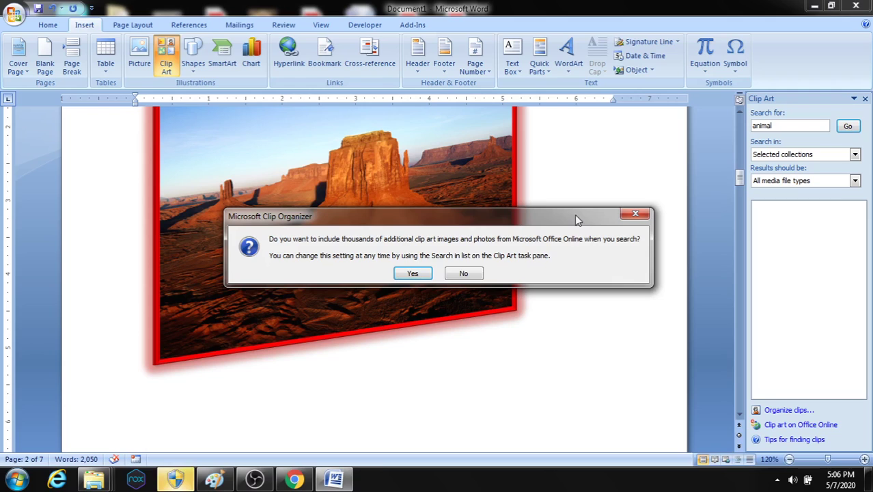
{"action": "left_click", "coordinate": [423, 274]}
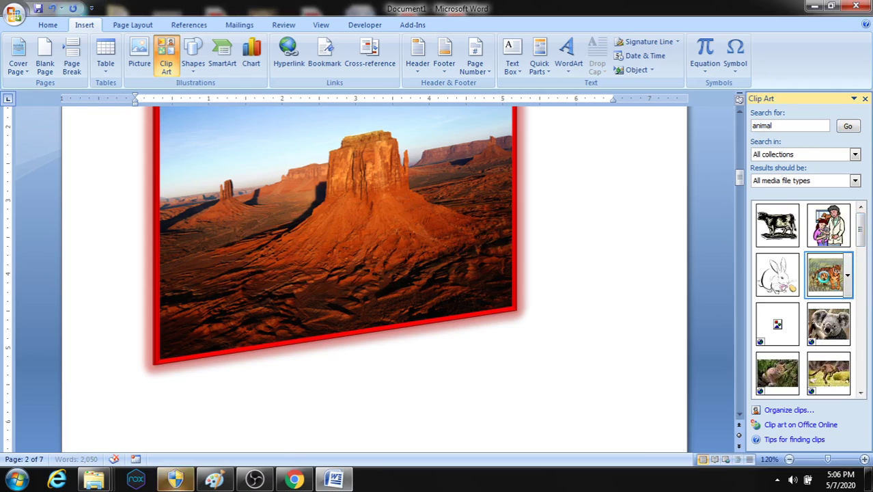
{"action": "left_click", "coordinate": [824, 276]}
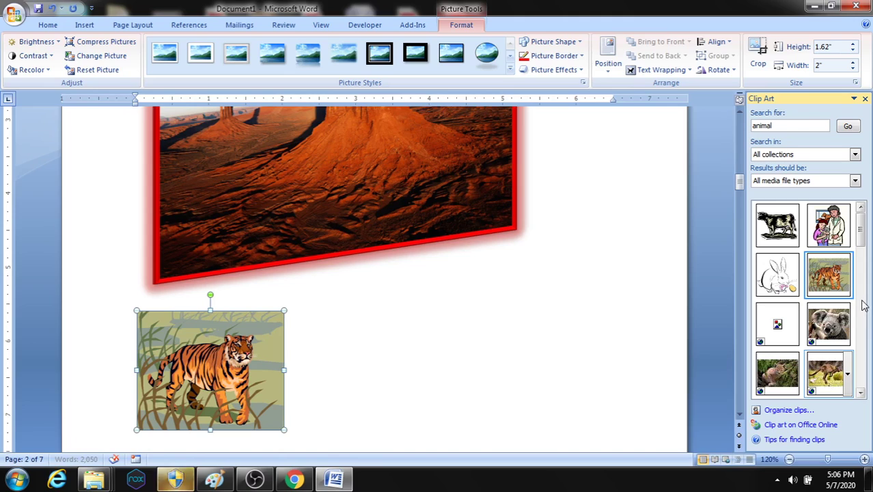
Step: Review the tiger clip art's brightness and contrast, leaving contrast at Normal
{"action": "left_click", "coordinate": [222, 350]}
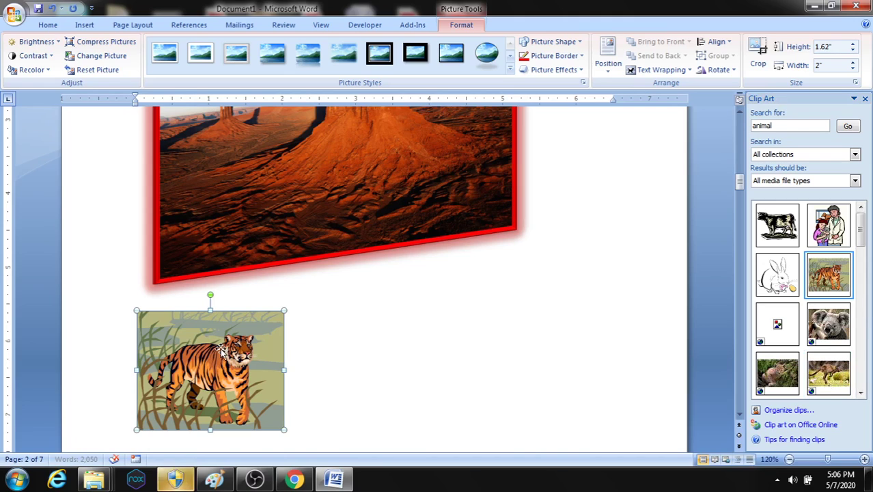
{"action": "left_click", "coordinate": [42, 42]}
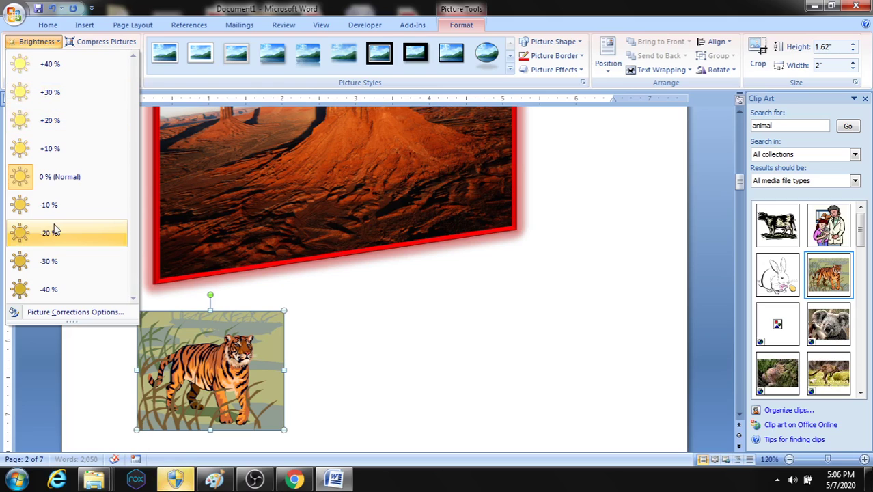
{"action": "left_click", "coordinate": [369, 407]}
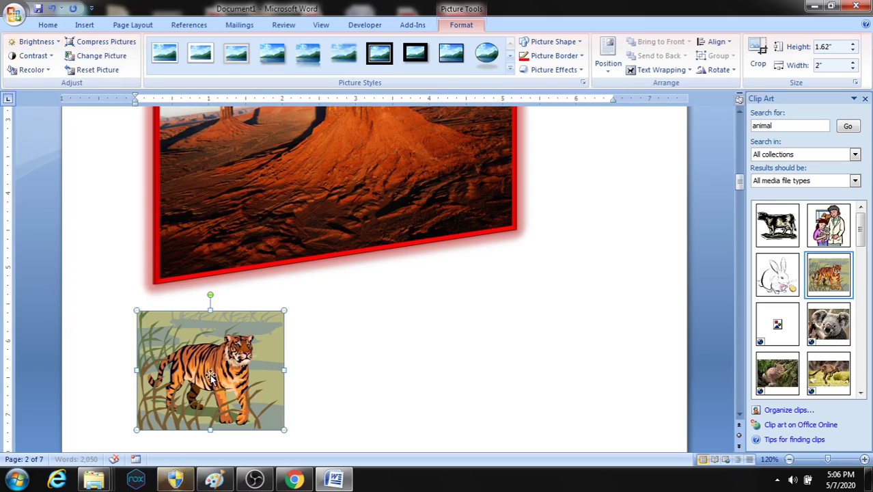
{"action": "left_click", "coordinate": [32, 56]}
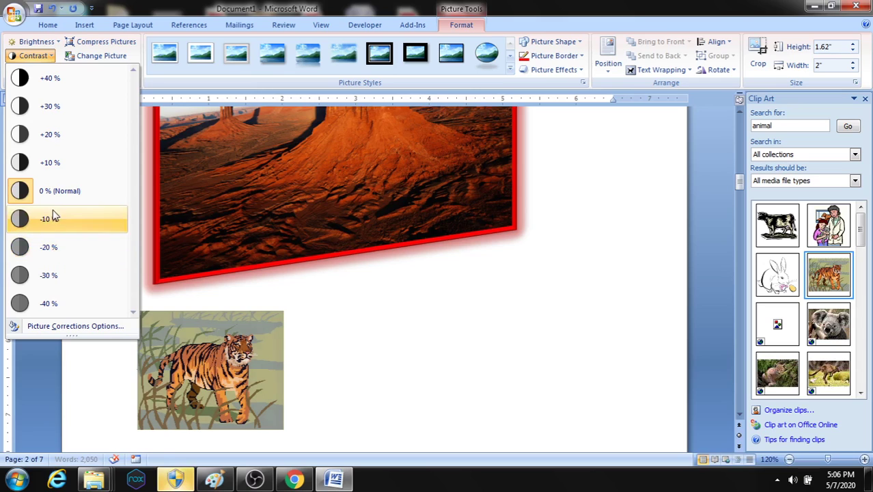
{"action": "left_click", "coordinate": [58, 192]}
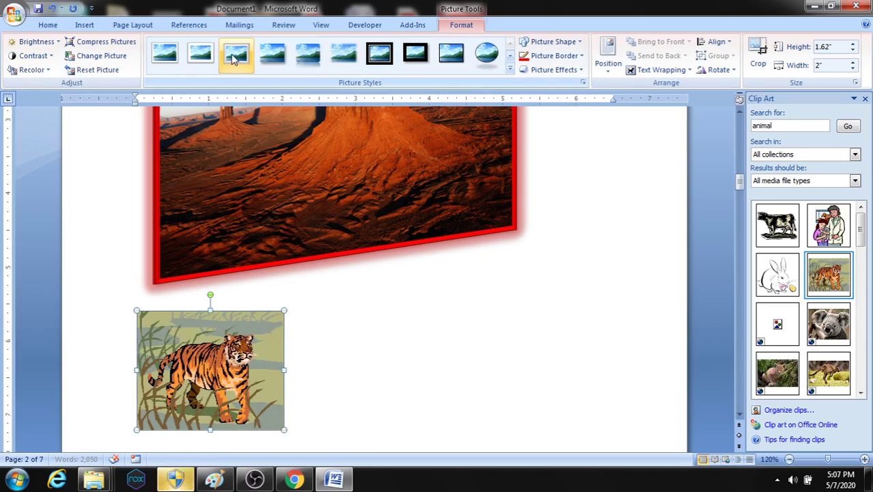
Step: Apply the thick black matte picture style to the tiger and deselect it
{"action": "left_click", "coordinate": [380, 60]}
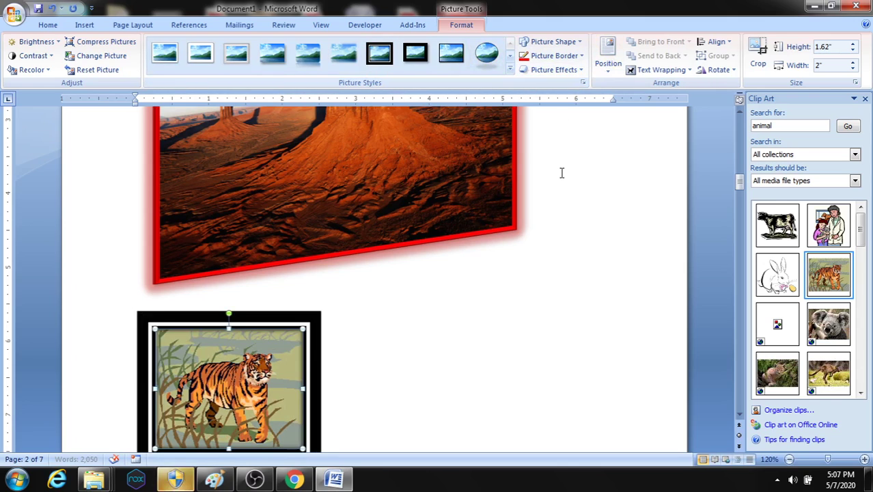
{"action": "left_click", "coordinate": [468, 356]}
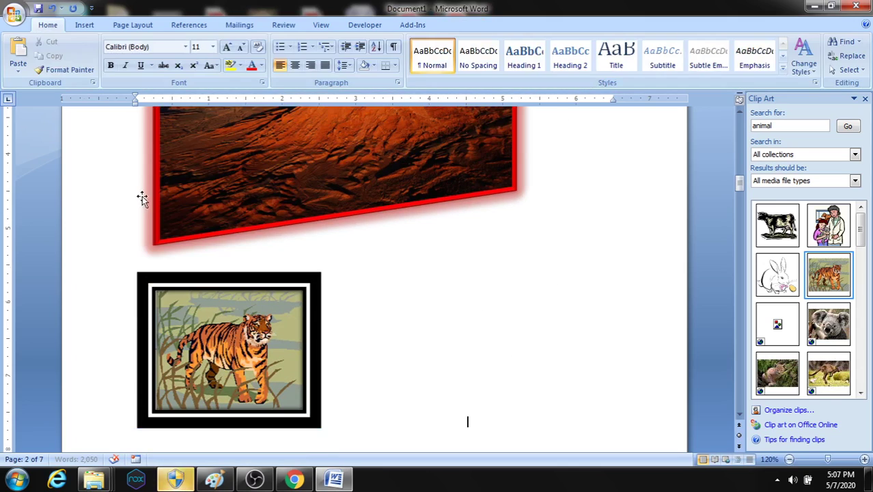
{"action": "left_click", "coordinate": [85, 25]}
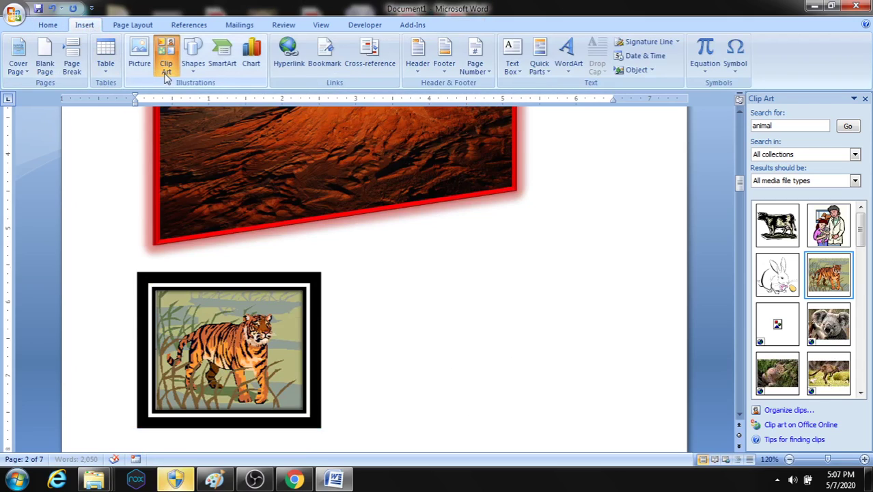